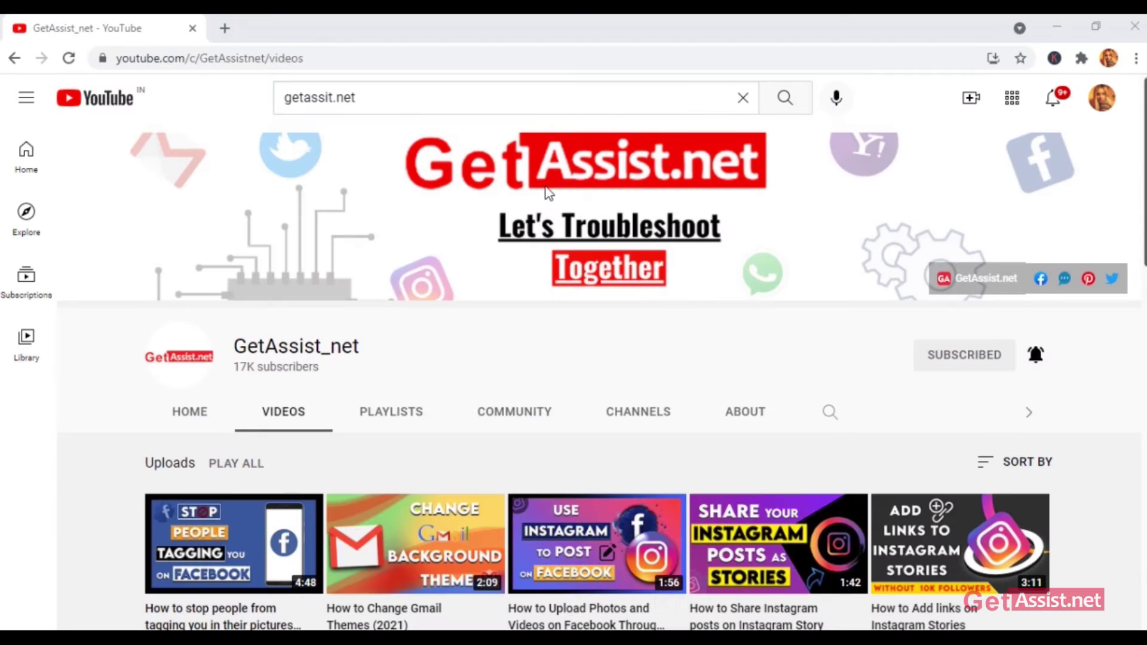
- Scroll down through more rows of the GetAssist_net channel's uploaded videos
{"action": "scroll", "coordinate": [548, 191], "scroll_direction": "down", "scroll_amount": 5}
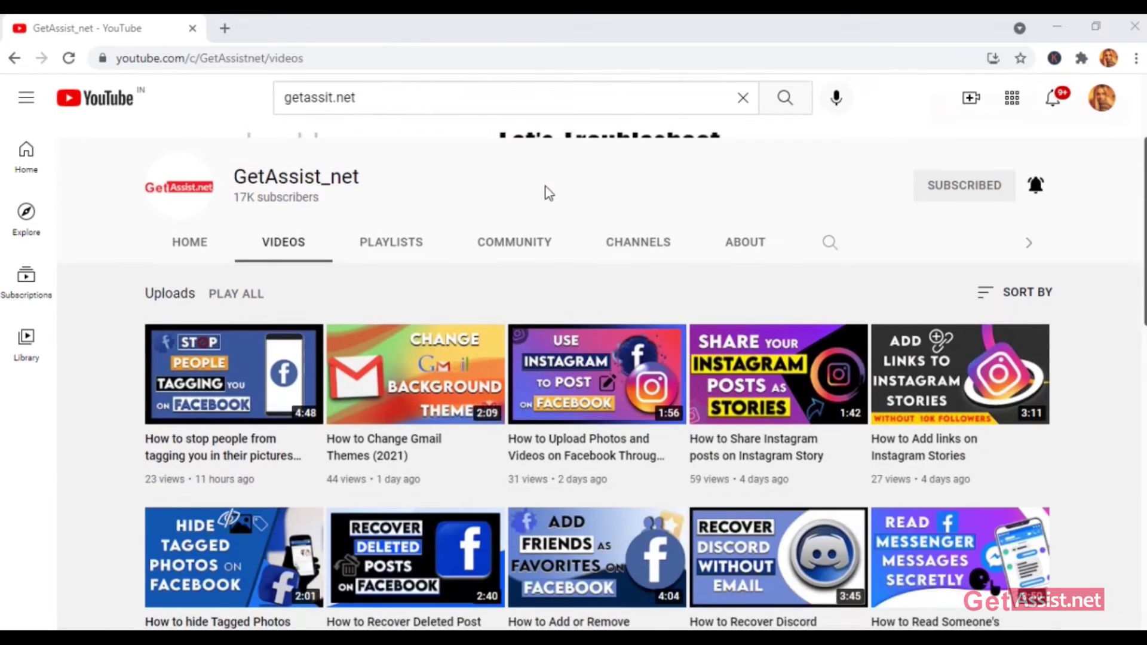
{"action": "scroll", "coordinate": [546, 190], "scroll_direction": "down", "scroll_amount": 2}
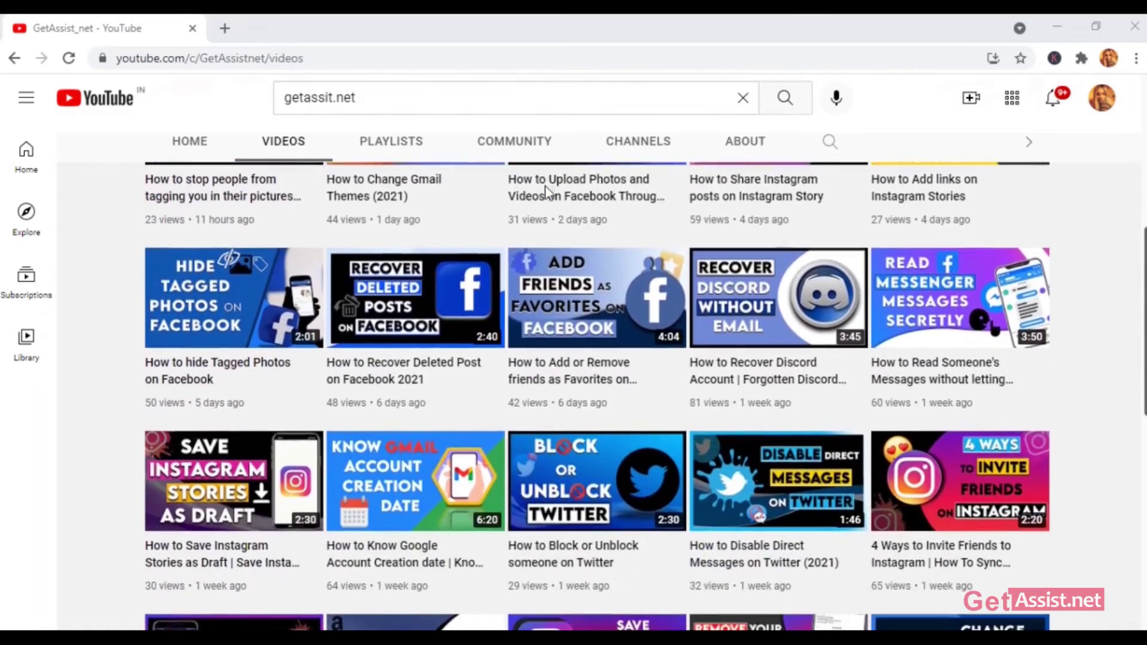
{"action": "scroll", "coordinate": [547, 190], "scroll_direction": "down", "scroll_amount": 3}
{"action": "scroll", "coordinate": [547, 190], "scroll_direction": "down", "scroll_amount": 5}
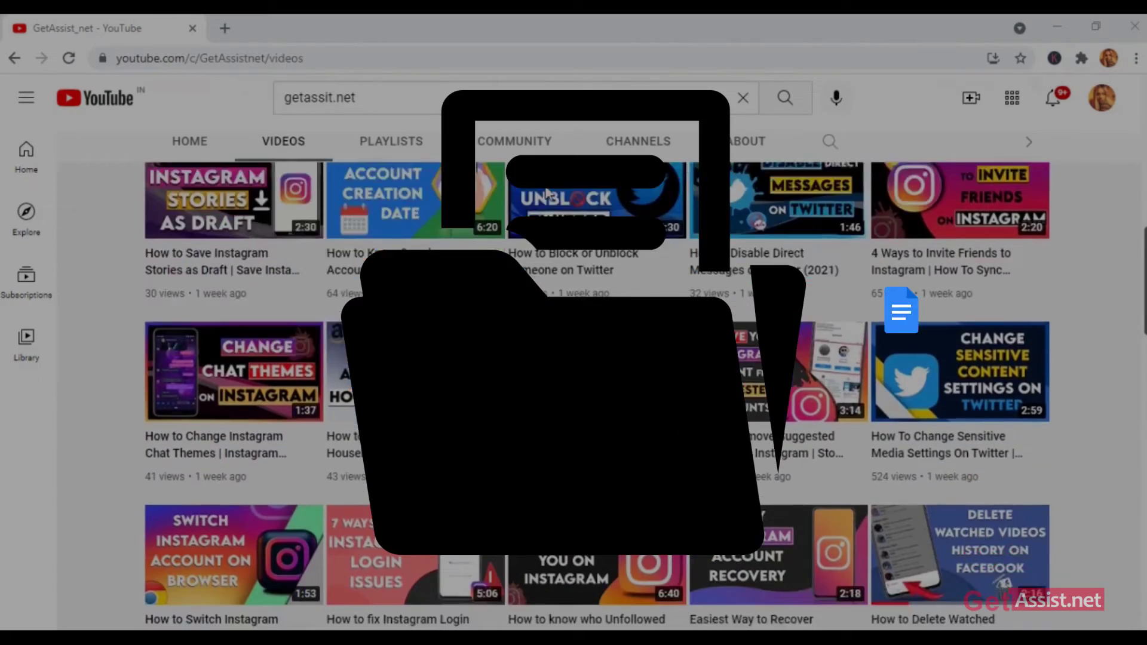
{"action": "scroll", "coordinate": [545, 186], "scroll_direction": "down", "scroll_amount": 5}
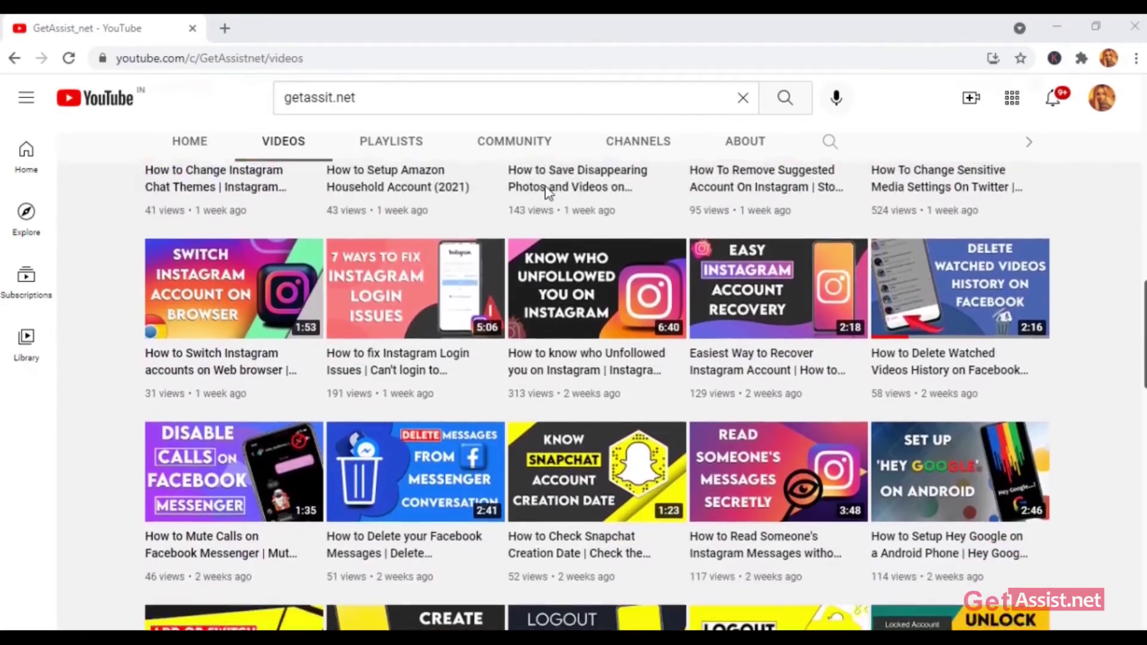
{"action": "scroll", "coordinate": [545, 190], "scroll_direction": "down", "scroll_amount": 6}
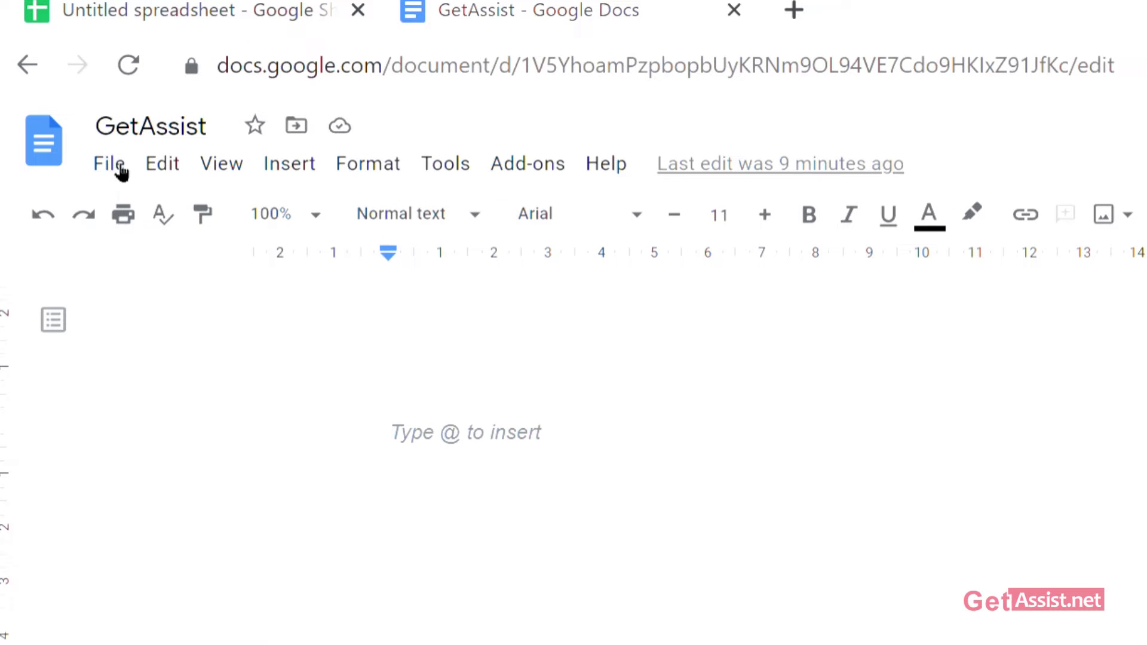
{"action": "left_click", "coordinate": [121, 172]}
{"action": "mouse_move", "coordinate": [162, 163]}
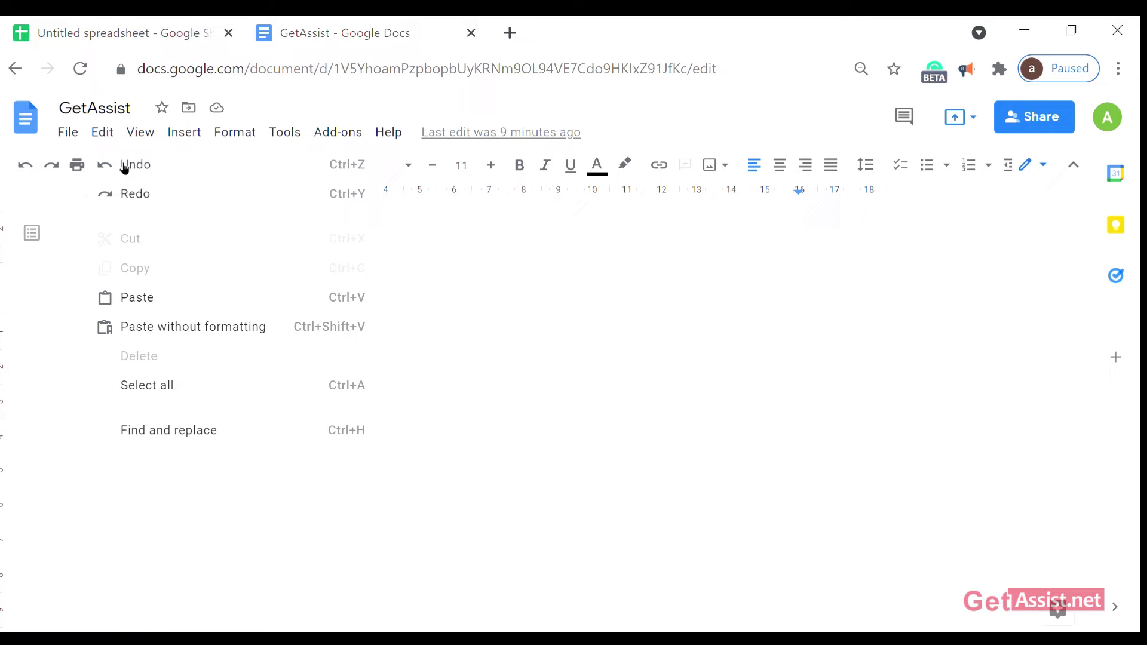
{"action": "mouse_move", "coordinate": [65, 140]}
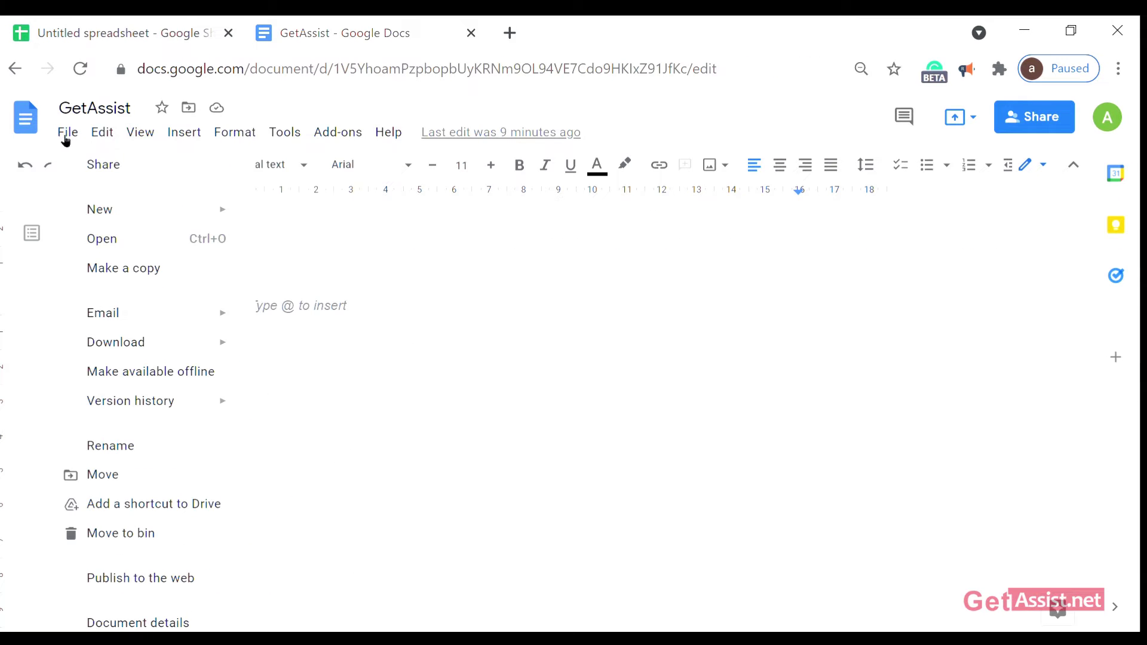
{"action": "left_click", "coordinate": [114, 175]}
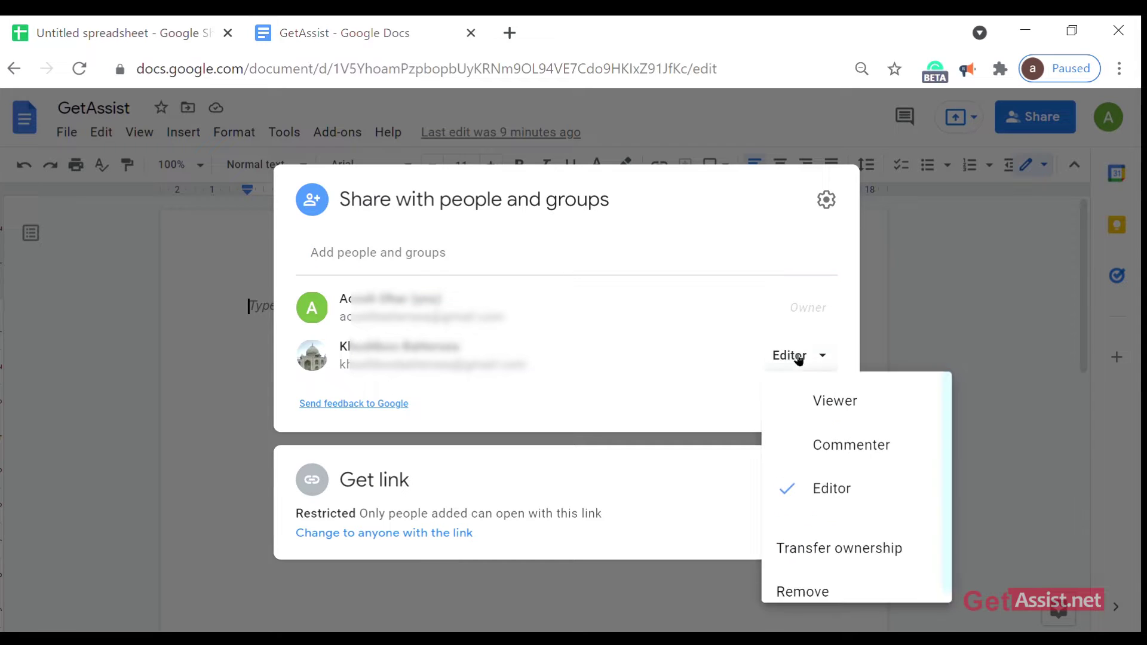
{"action": "left_click", "coordinate": [799, 357]}
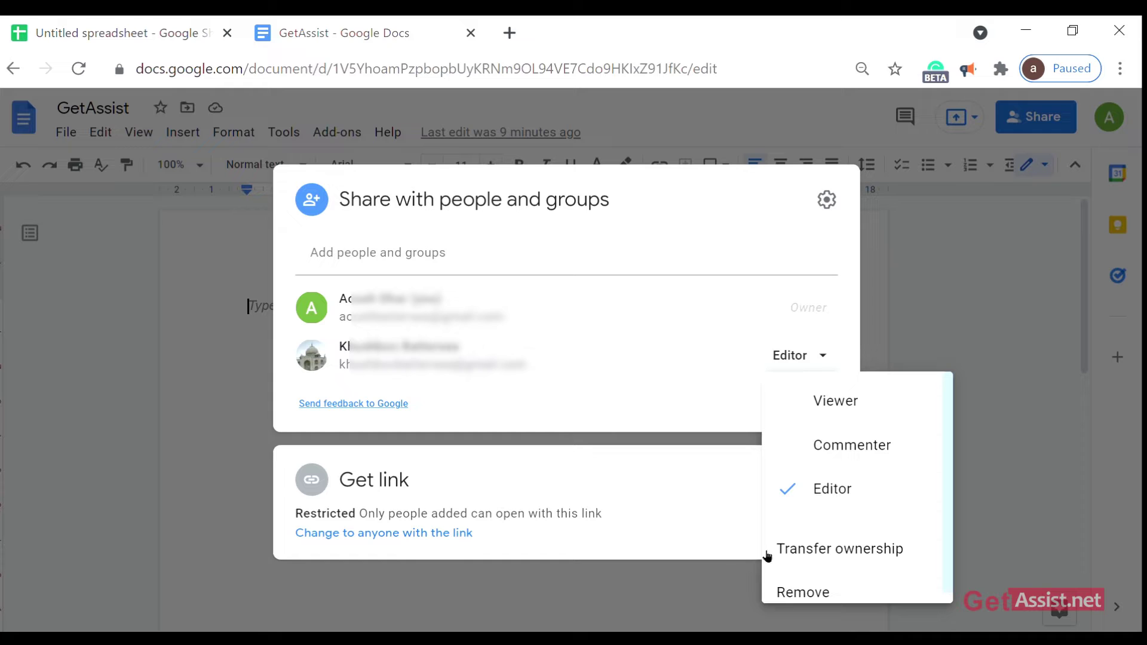
{"action": "scroll", "coordinate": [789, 542], "scroll_direction": "down", "scroll_amount": 1}
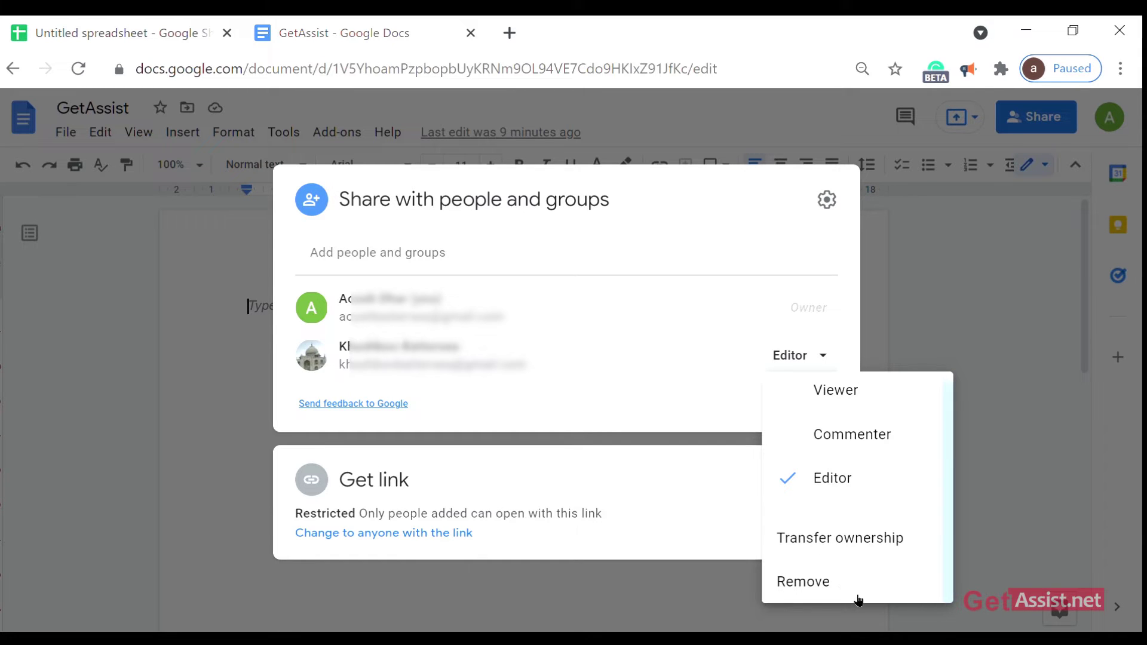
- Copy the GetAssist document's link from File > Share, then close the sharing dialog
{"action": "left_click", "coordinate": [971, 333]}
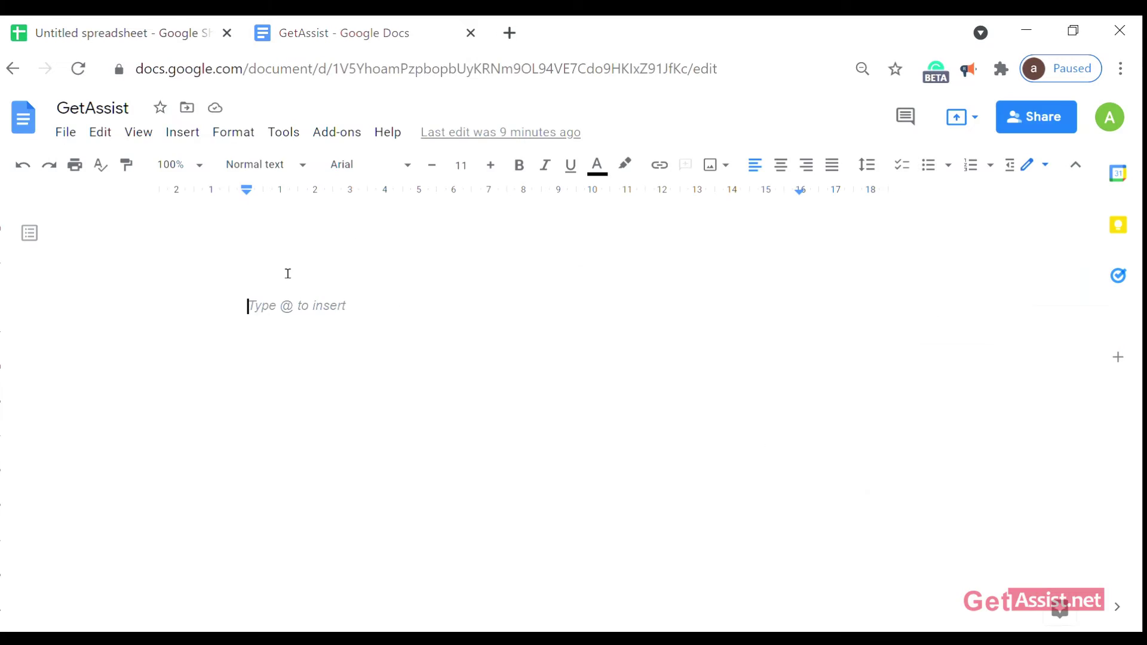
{"action": "left_click", "coordinate": [61, 129]}
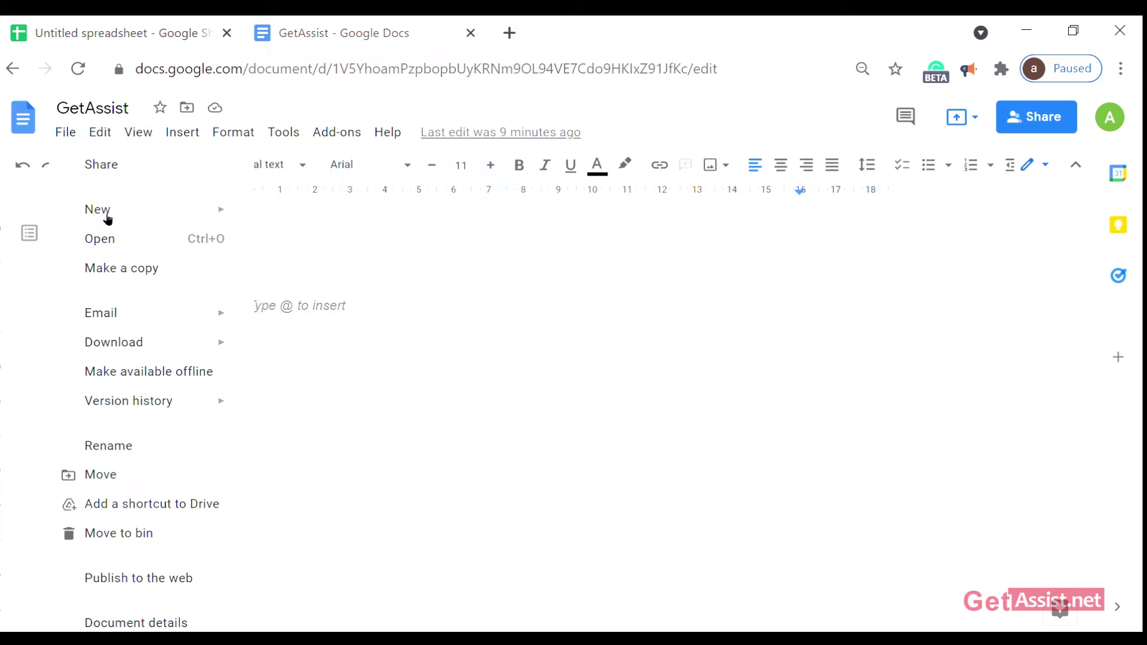
{"action": "left_click", "coordinate": [124, 173]}
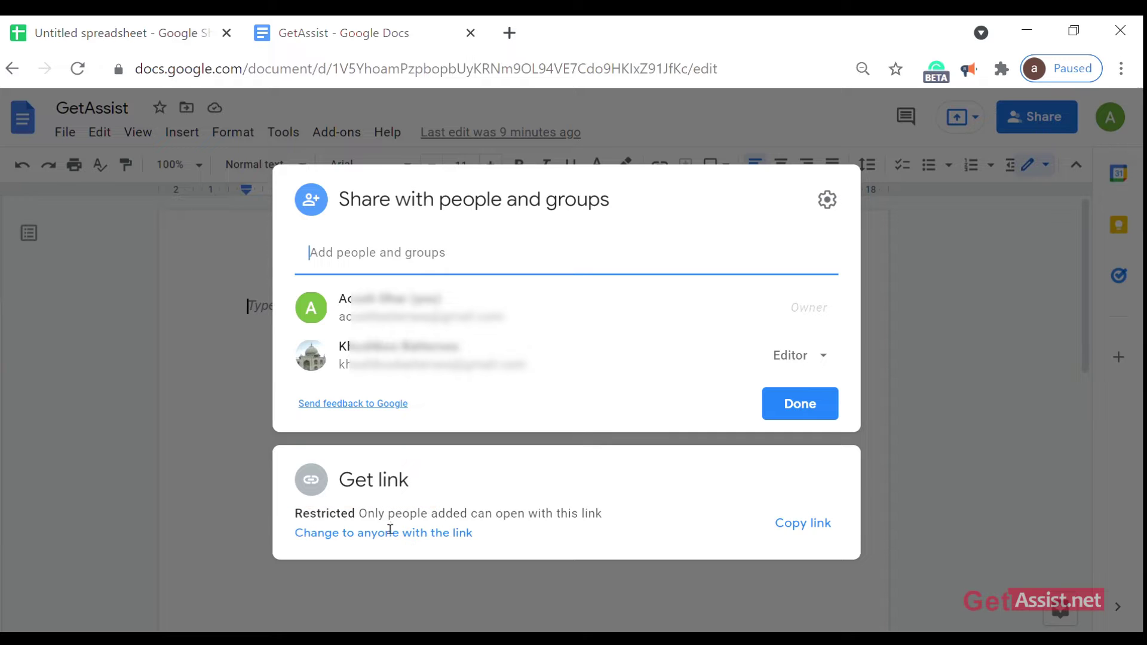
{"action": "left_click", "coordinate": [801, 534]}
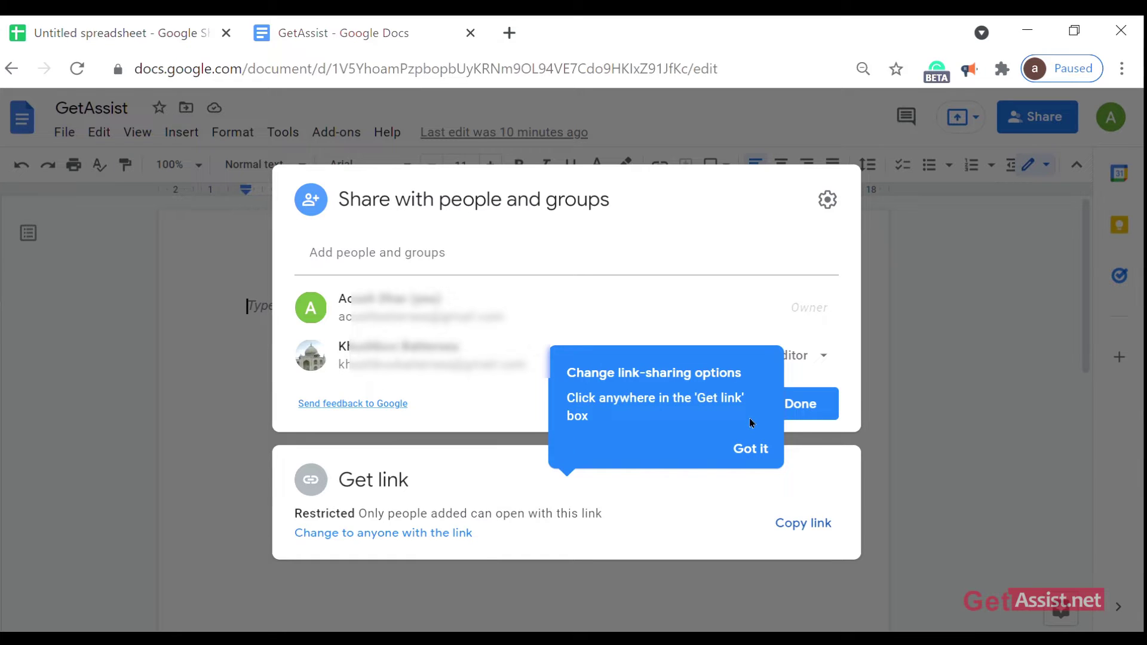
{"action": "left_click", "coordinate": [757, 451]}
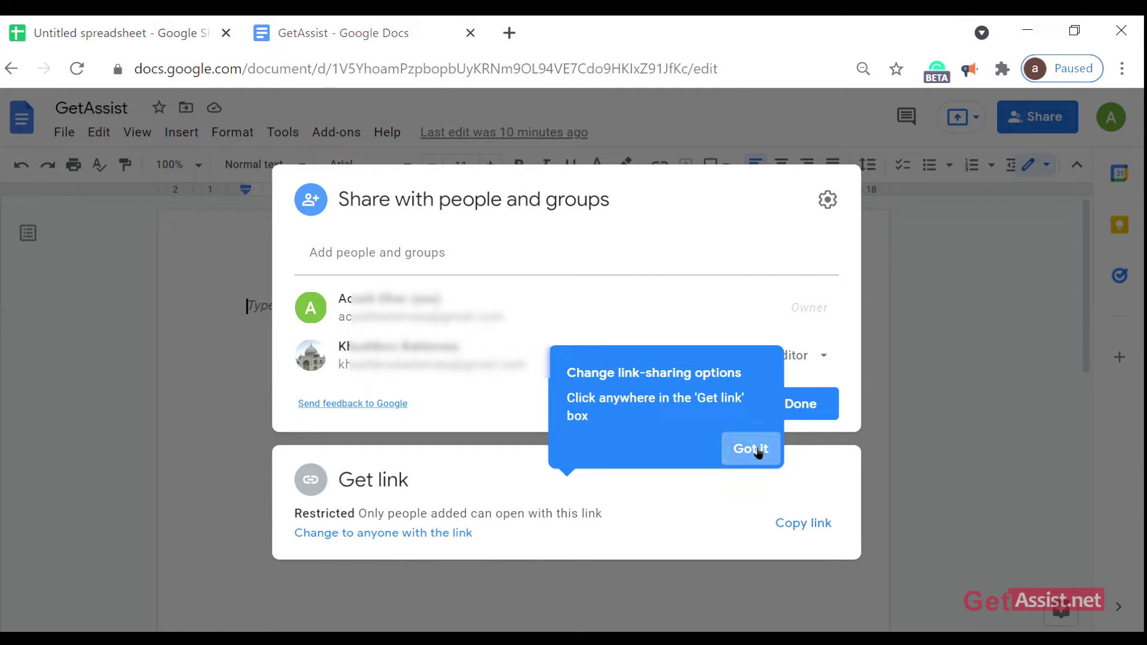
{"action": "left_click", "coordinate": [174, 348]}
- Browse the My Drive documents, including GetAssist, in the Open a file picker
{"action": "left_click", "coordinate": [66, 135]}
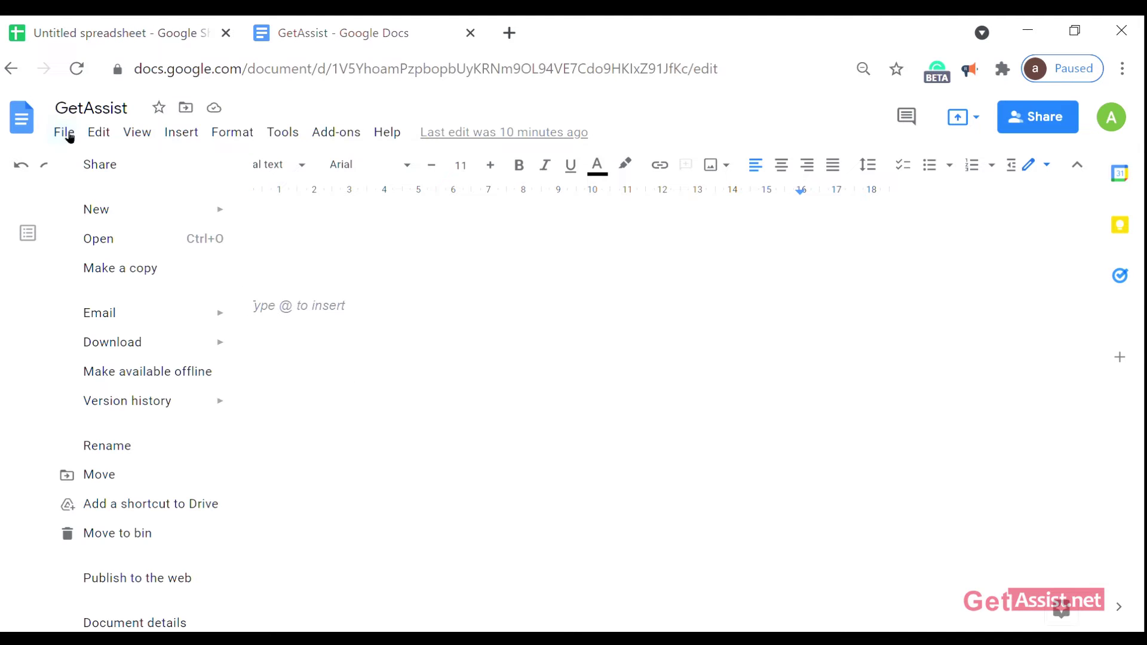
{"action": "mouse_move", "coordinate": [120, 216]}
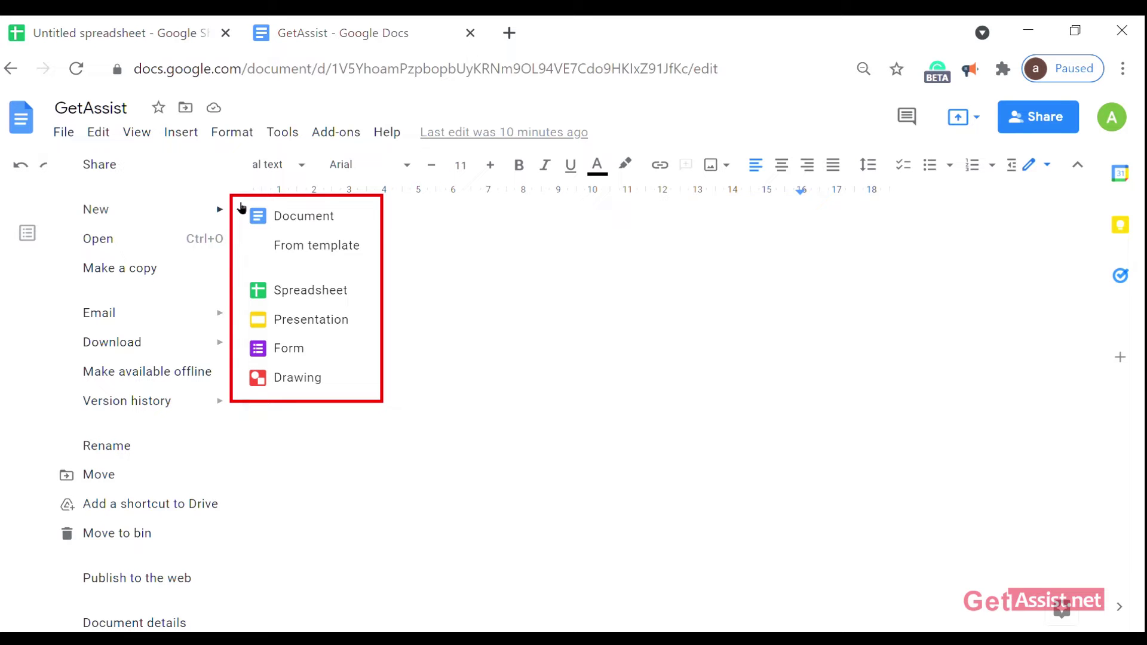
{"action": "left_click", "coordinate": [182, 240]}
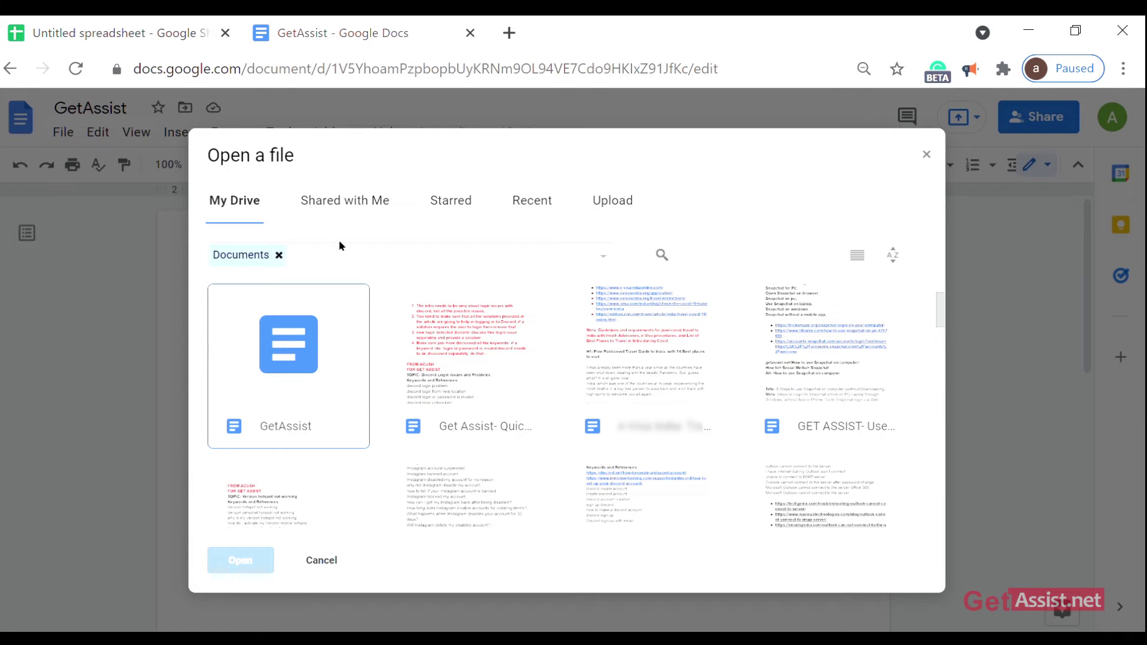
{"action": "scroll", "coordinate": [473, 358], "scroll_direction": "down", "scroll_amount": 10}
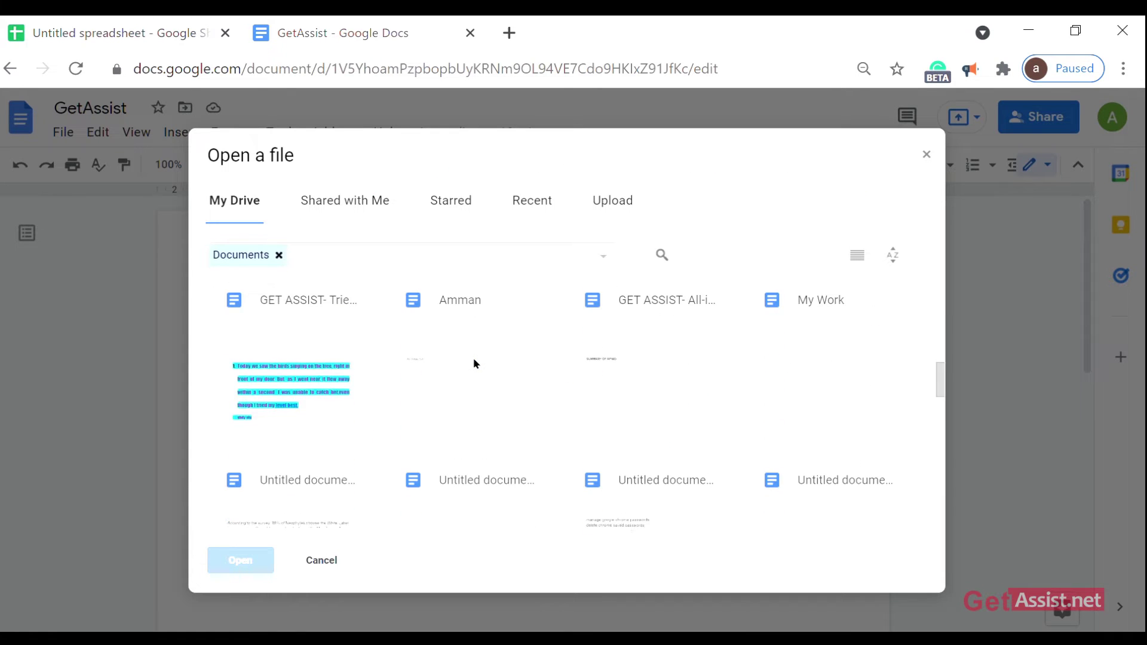
{"action": "scroll", "coordinate": [473, 357], "scroll_direction": "up", "scroll_amount": 5}
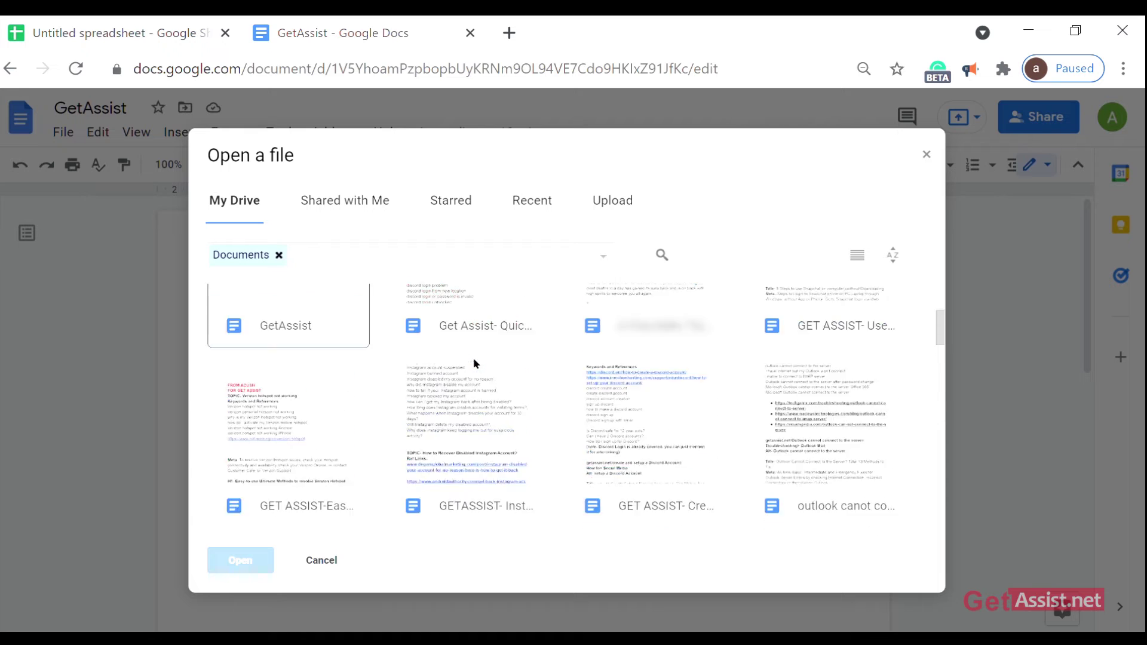
{"action": "left_click", "coordinate": [927, 155]}
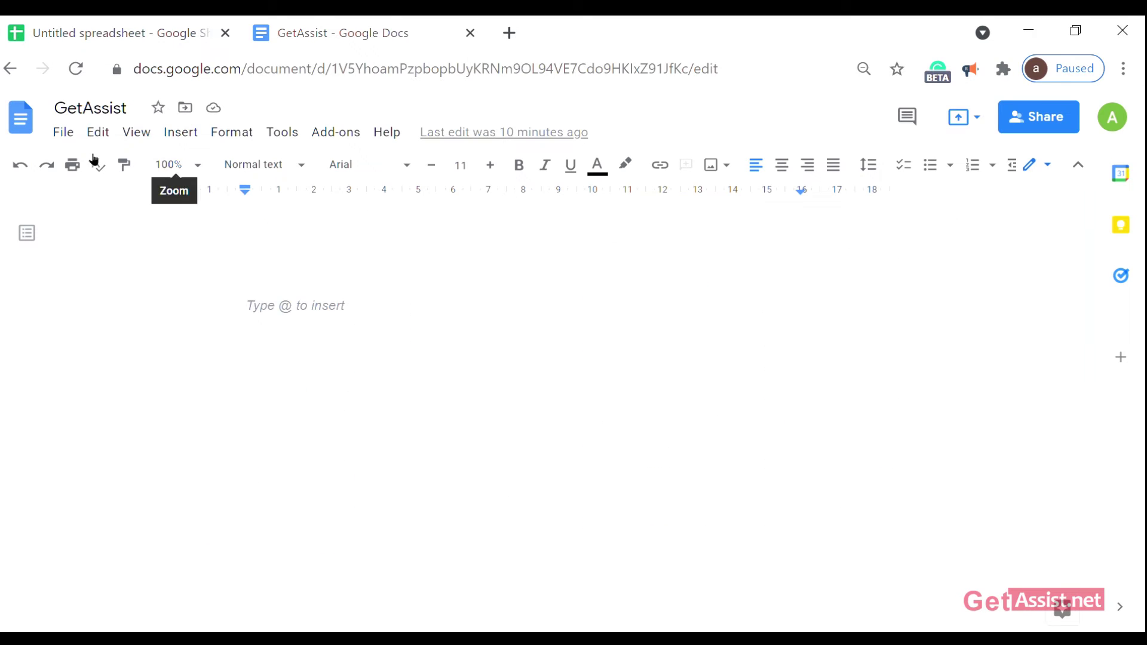
{"action": "left_click", "coordinate": [63, 131]}
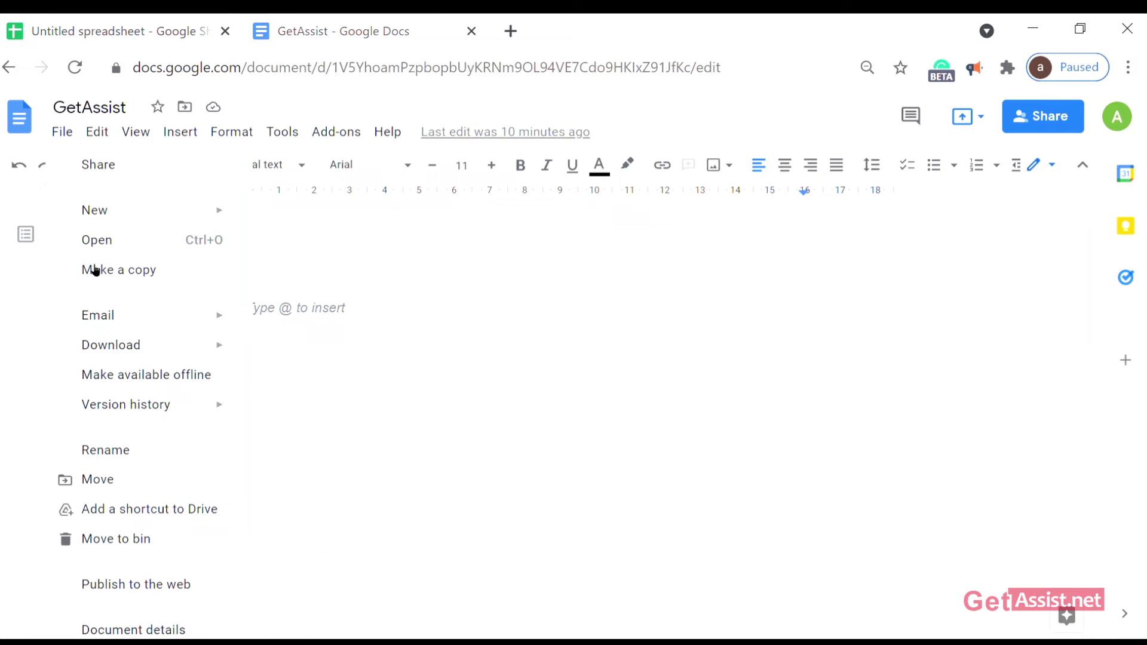
{"action": "left_click", "coordinate": [95, 271]}
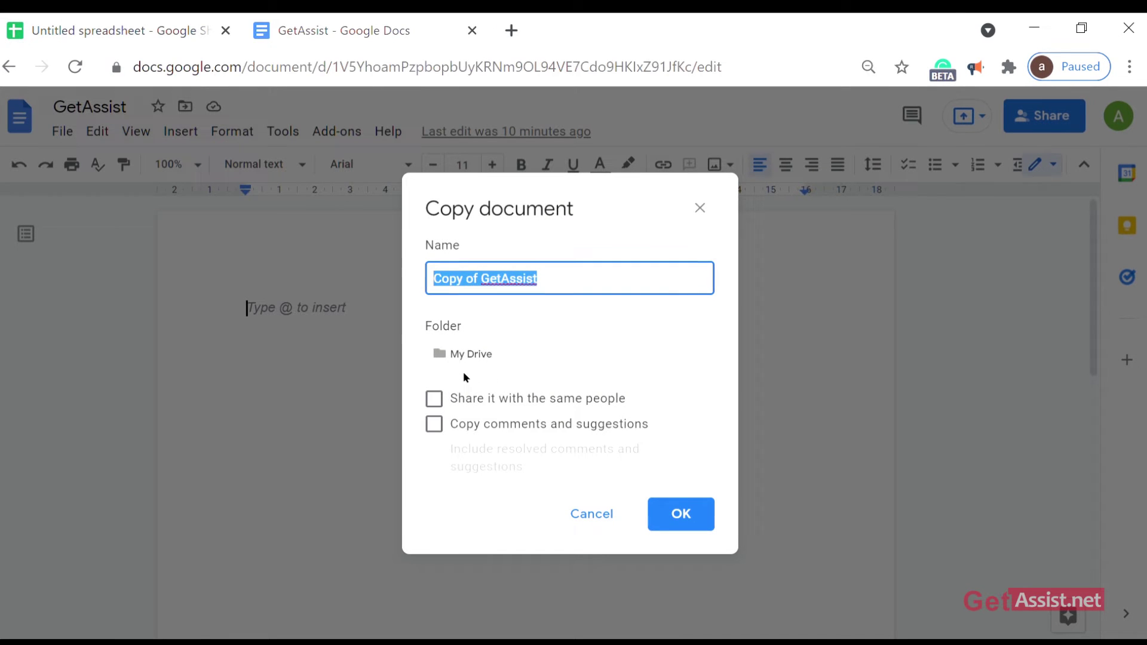
{"action": "left_click", "coordinate": [702, 208]}
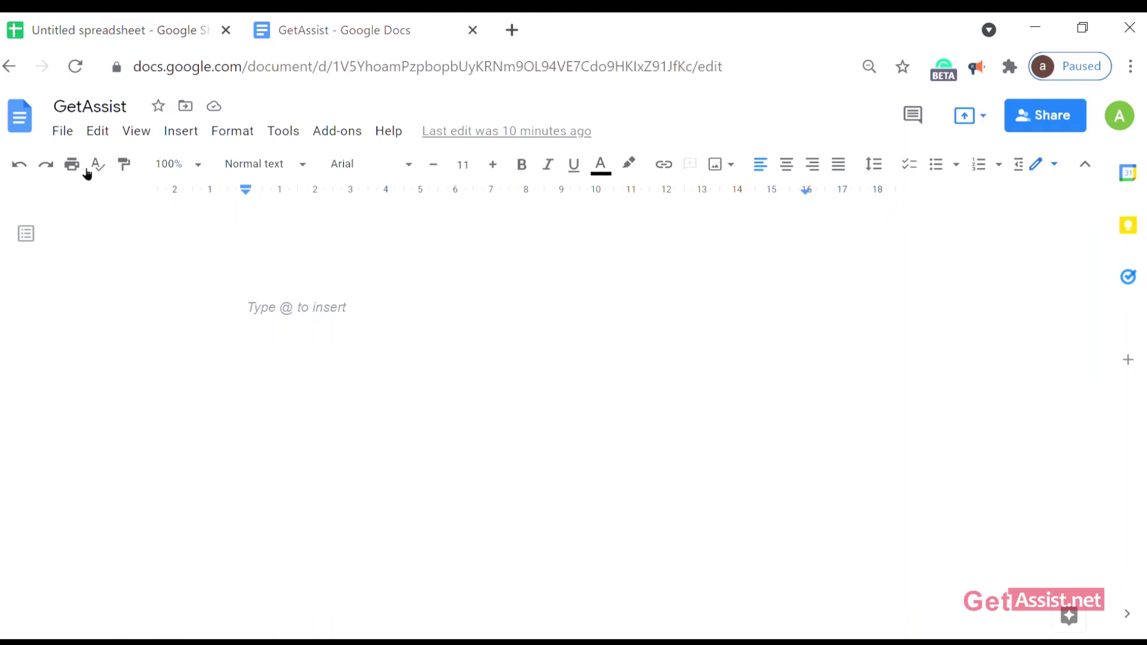
{"action": "left_click", "coordinate": [67, 131]}
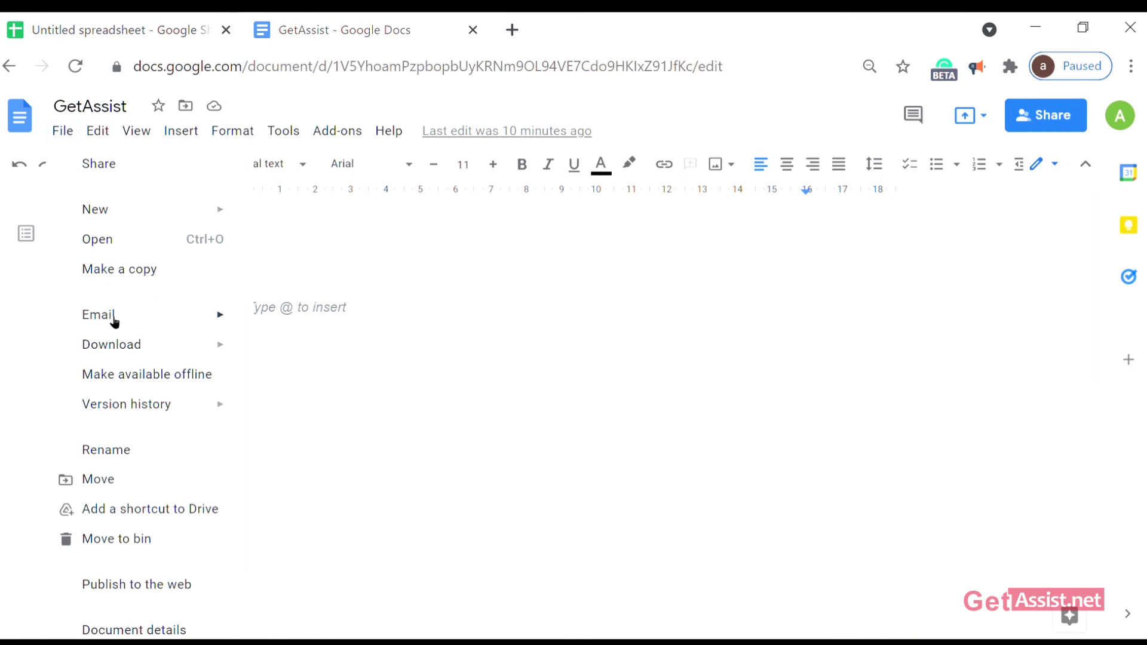
{"action": "mouse_move", "coordinate": [112, 323]}
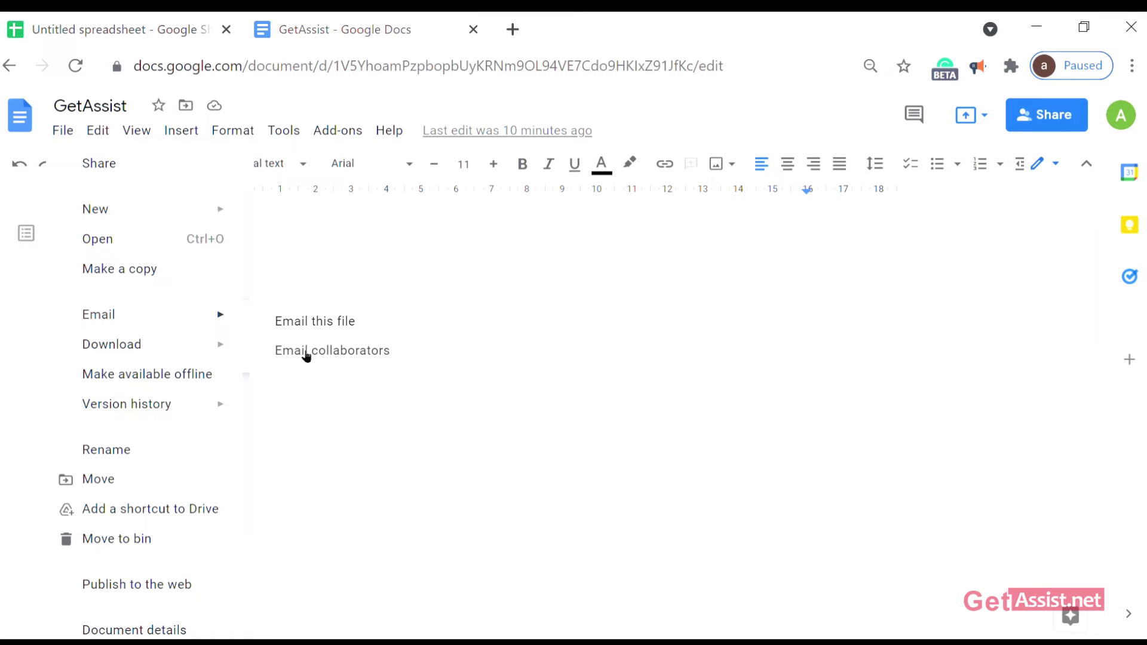
{"action": "left_click", "coordinate": [269, 318]}
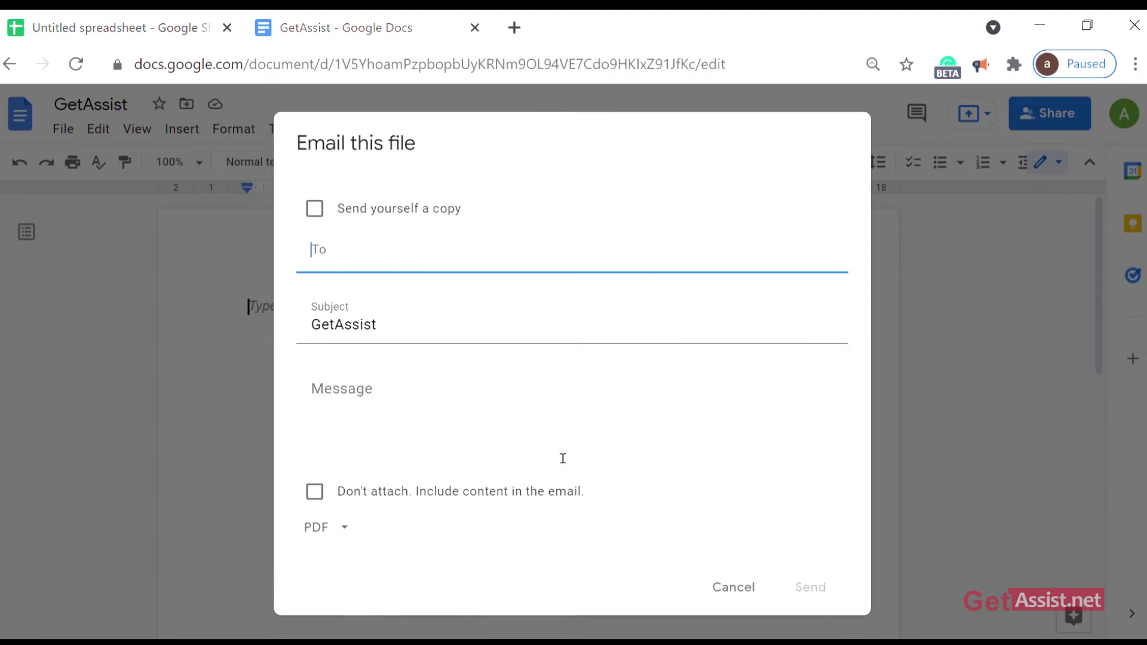
{"action": "left_click", "coordinate": [256, 430]}
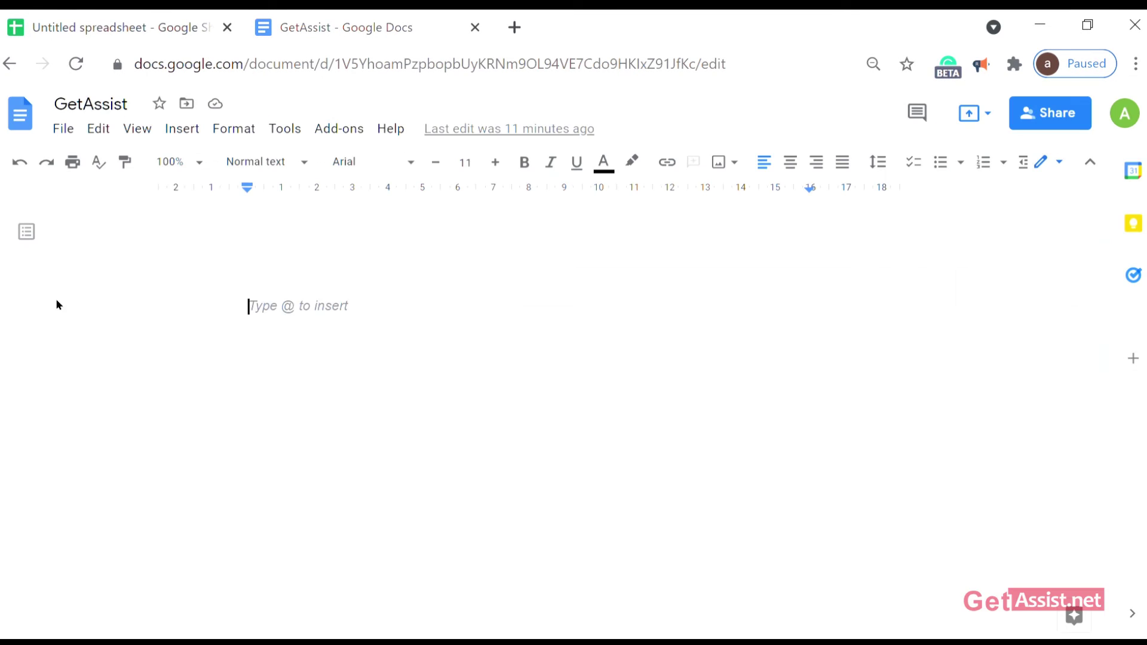
{"action": "left_click", "coordinate": [71, 129]}
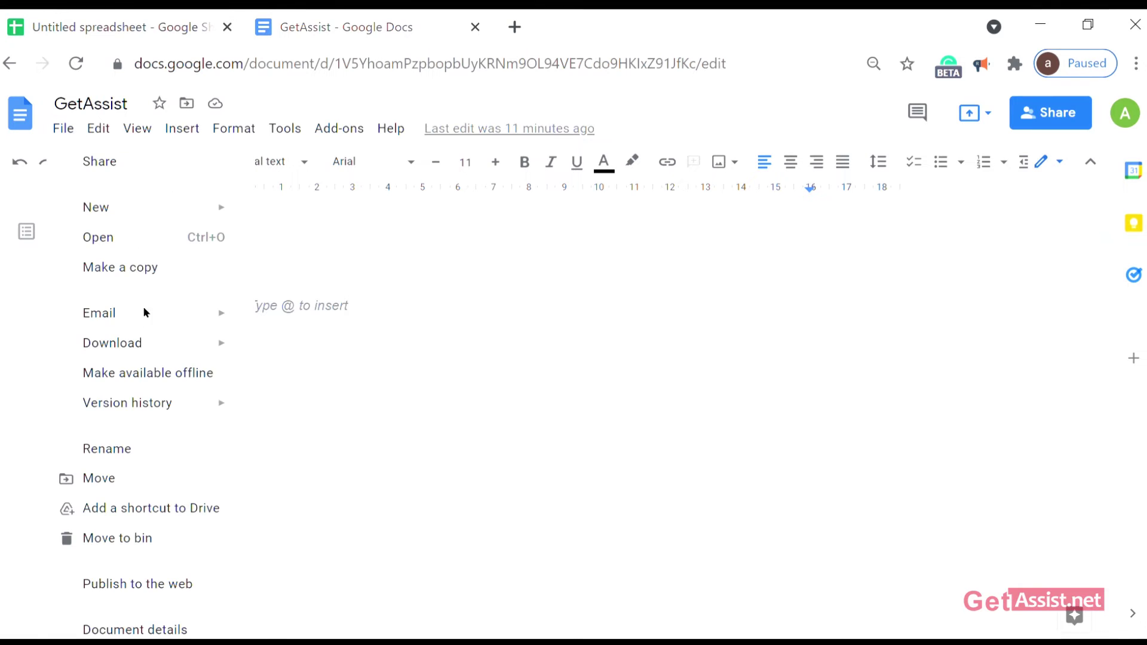
{"action": "mouse_move", "coordinate": [163, 348]}
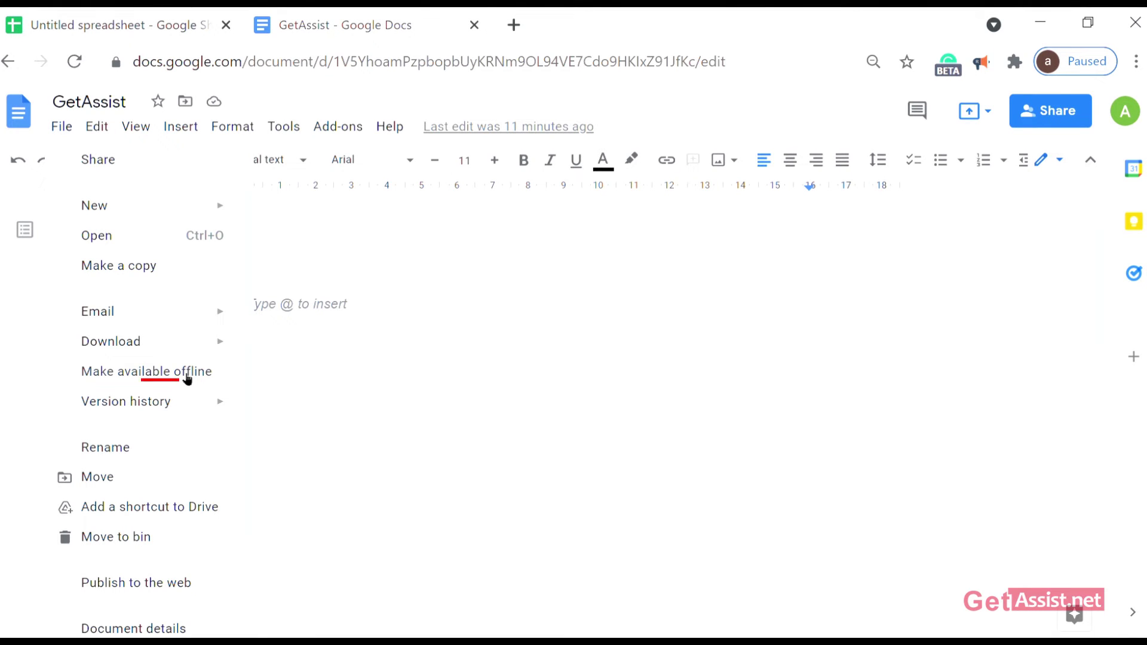
{"action": "mouse_move", "coordinate": [181, 416]}
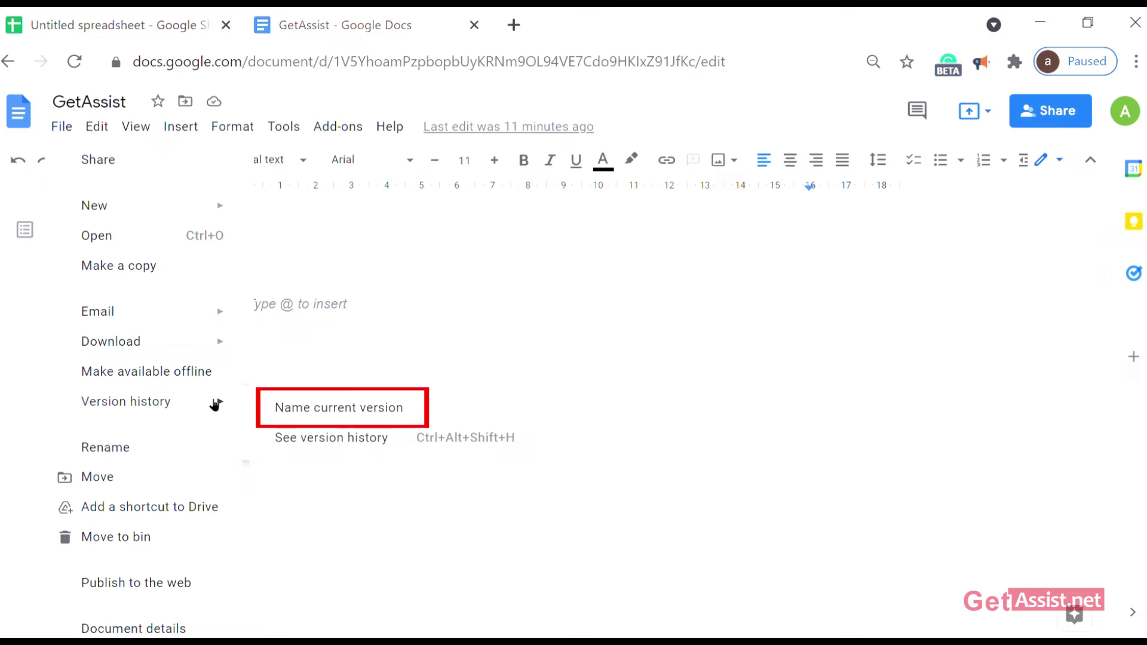
{"action": "left_click", "coordinate": [340, 411]}
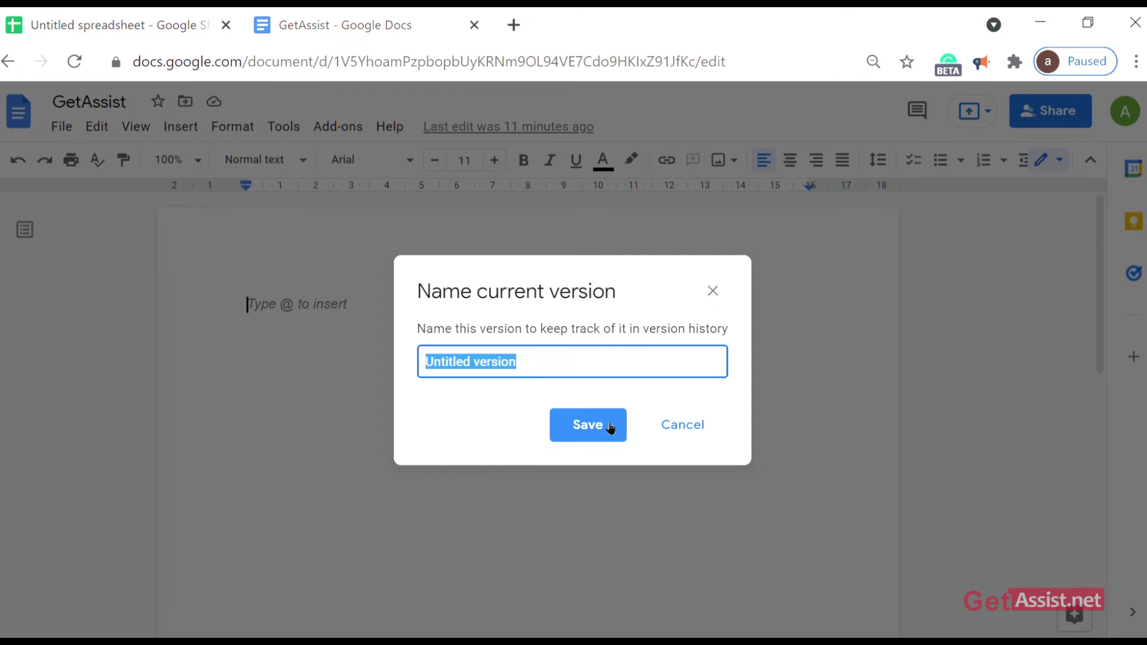
{"action": "left_click", "coordinate": [714, 289]}
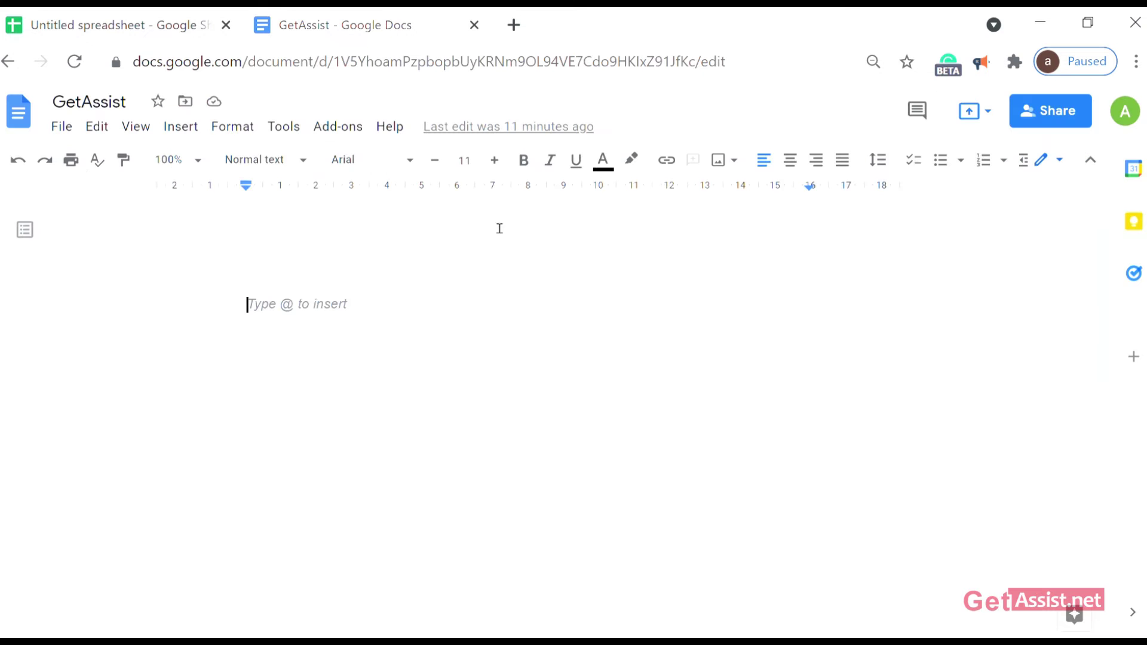
{"action": "left_click", "coordinate": [66, 128]}
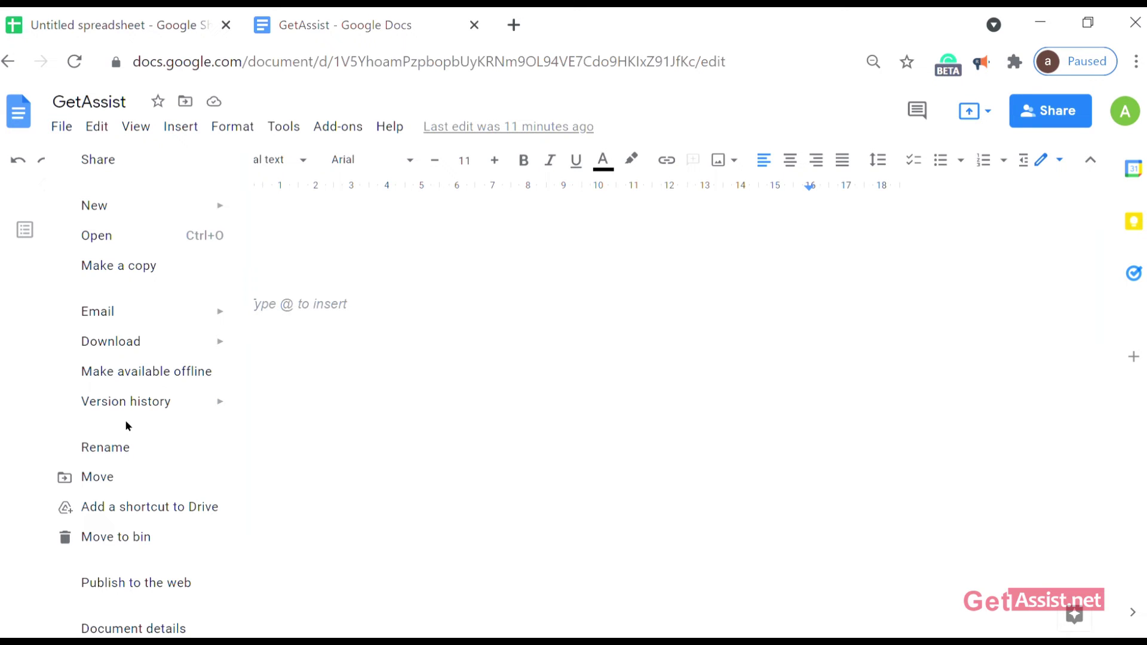
{"action": "mouse_move", "coordinate": [134, 417]}
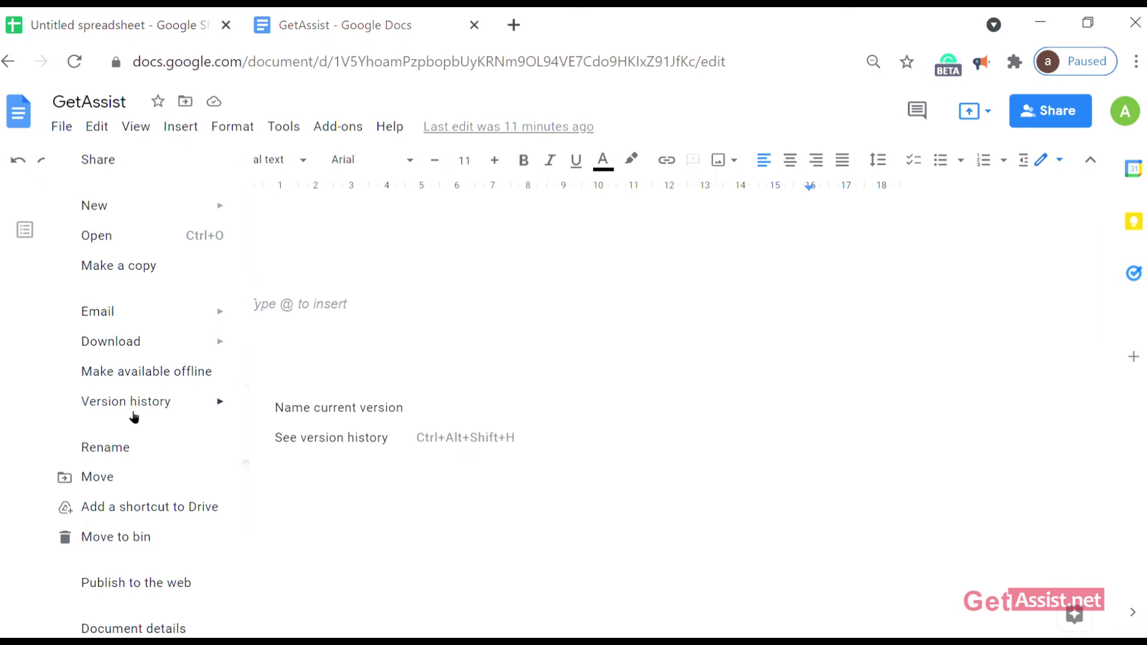
{"action": "left_click", "coordinate": [128, 455]}
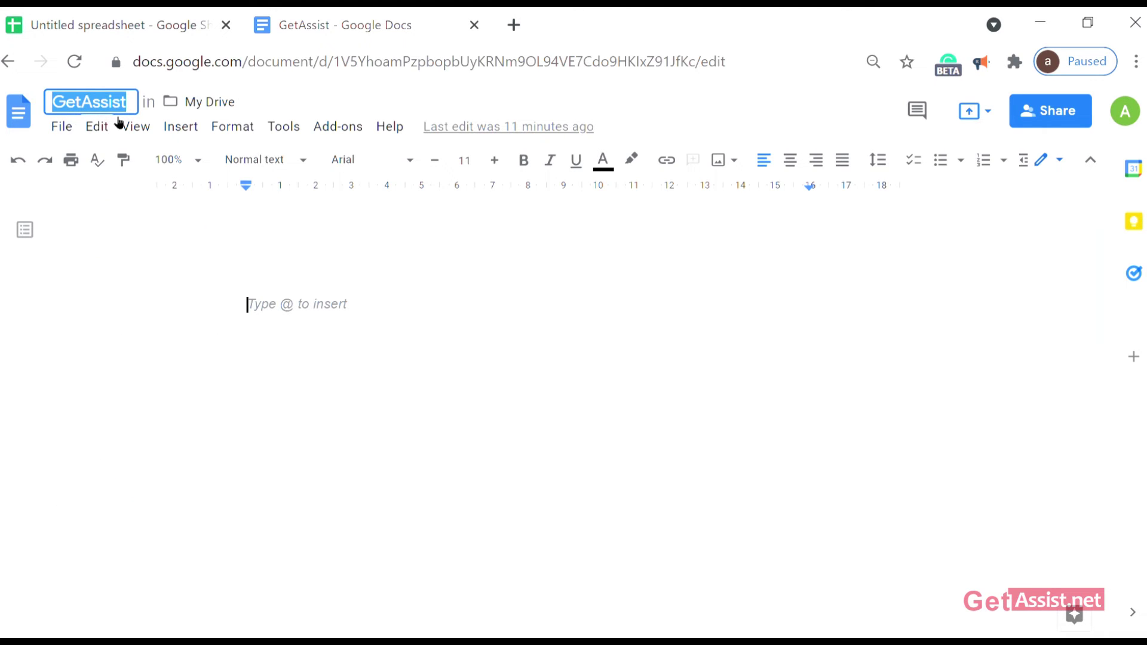
{"action": "left_click", "coordinate": [64, 127]}
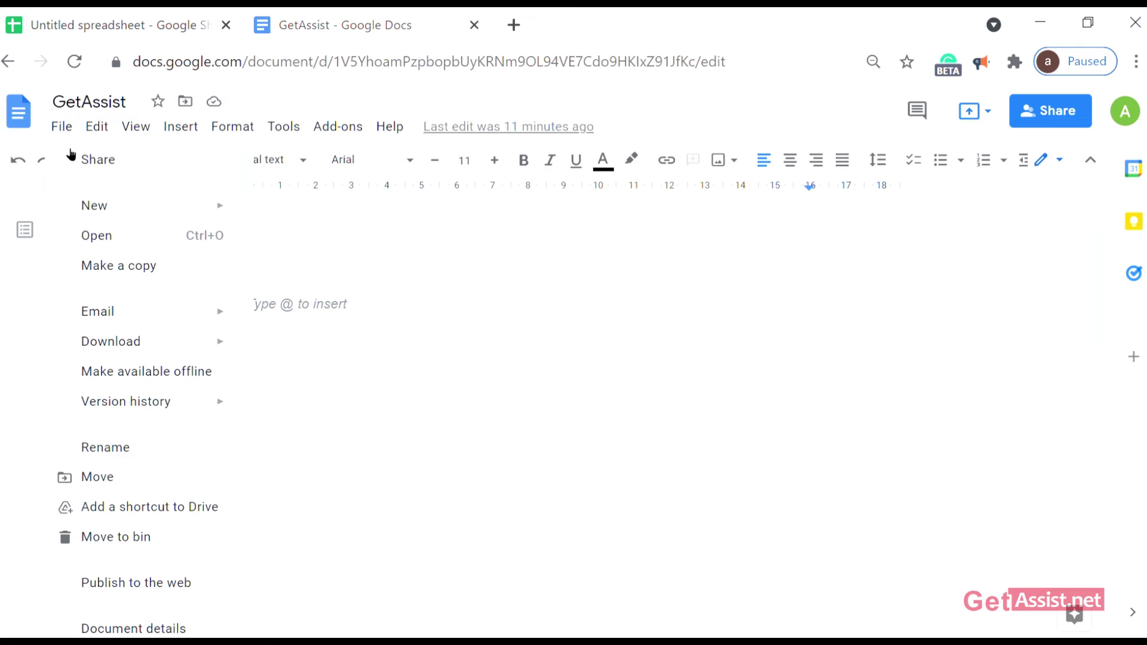
{"action": "left_click", "coordinate": [96, 476]}
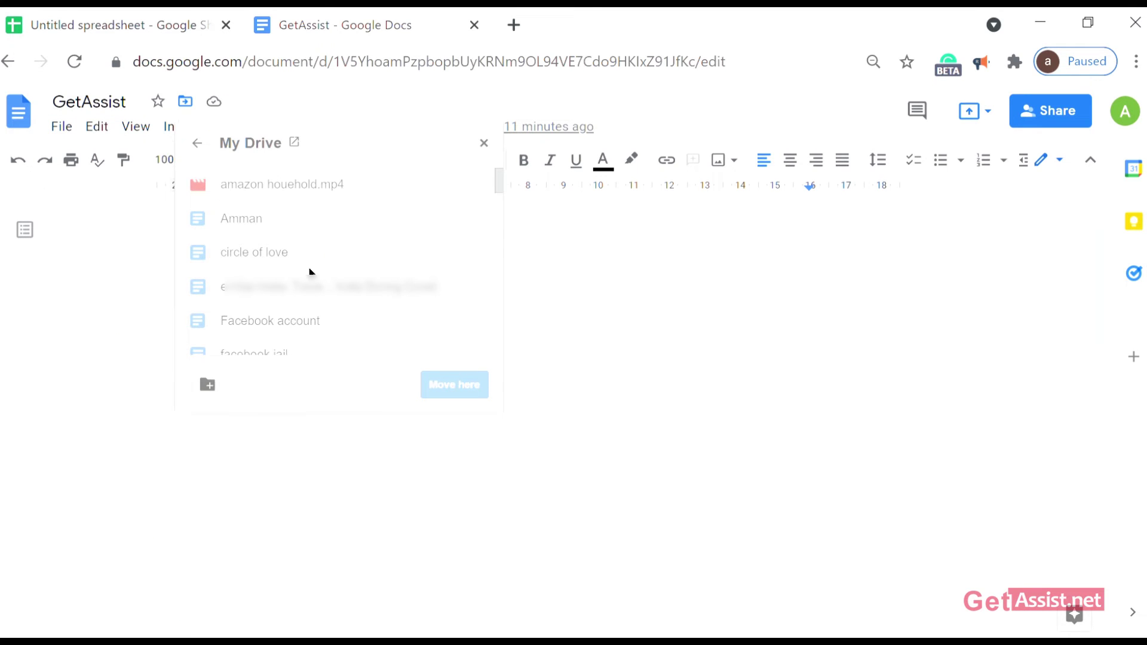
{"action": "scroll", "coordinate": [310, 271], "scroll_direction": "down", "scroll_amount": 3}
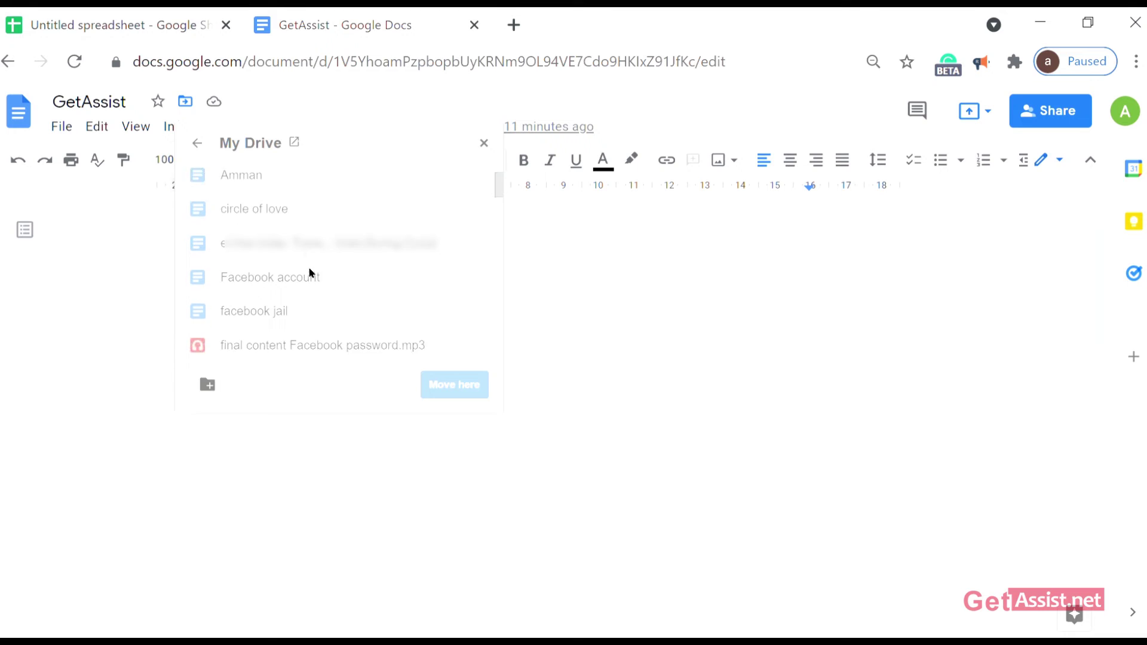
{"action": "left_click", "coordinate": [484, 145]}
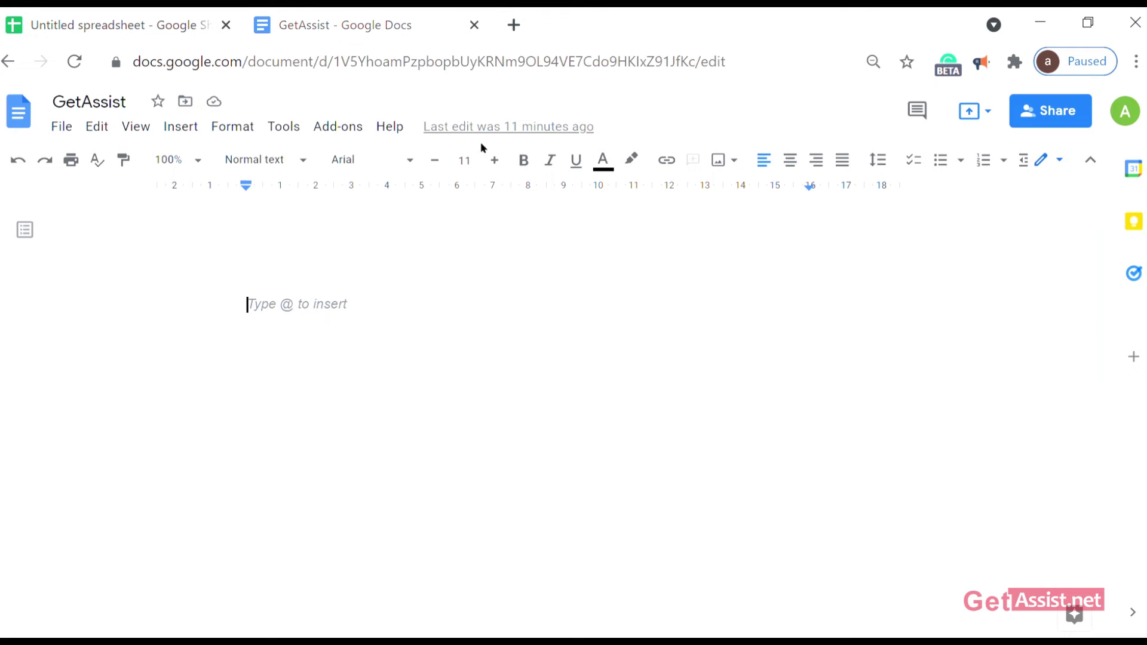
{"action": "left_click", "coordinate": [60, 128]}
- Start adding a Drive shortcut for GetAssist, then cancel without adding one
{"action": "scroll", "coordinate": [120, 504], "scroll_direction": "down", "scroll_amount": 2}
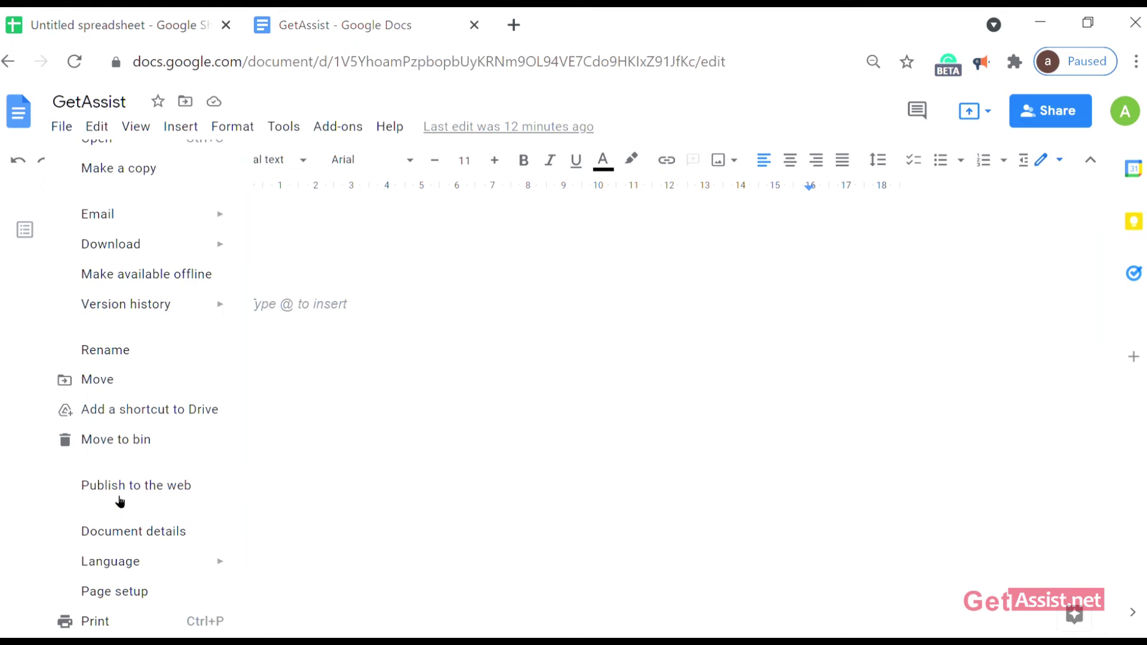
{"action": "left_click", "coordinate": [153, 412]}
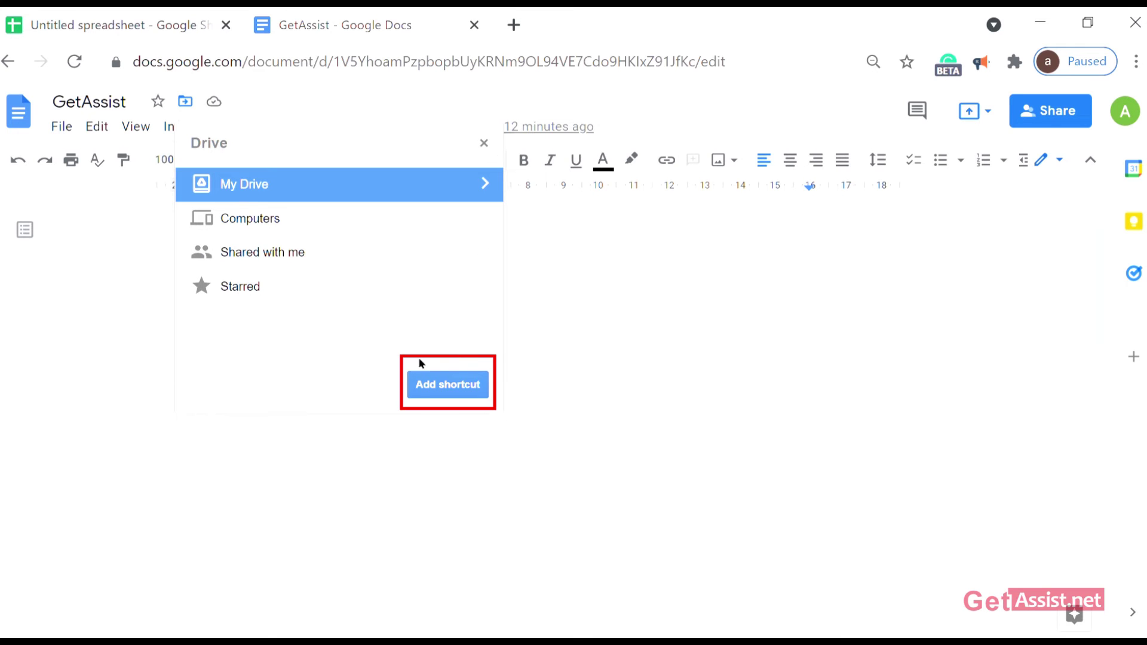
{"action": "left_click", "coordinate": [485, 146]}
- Bring up Publish to the web and close it without publishing
{"action": "left_click", "coordinate": [67, 127]}
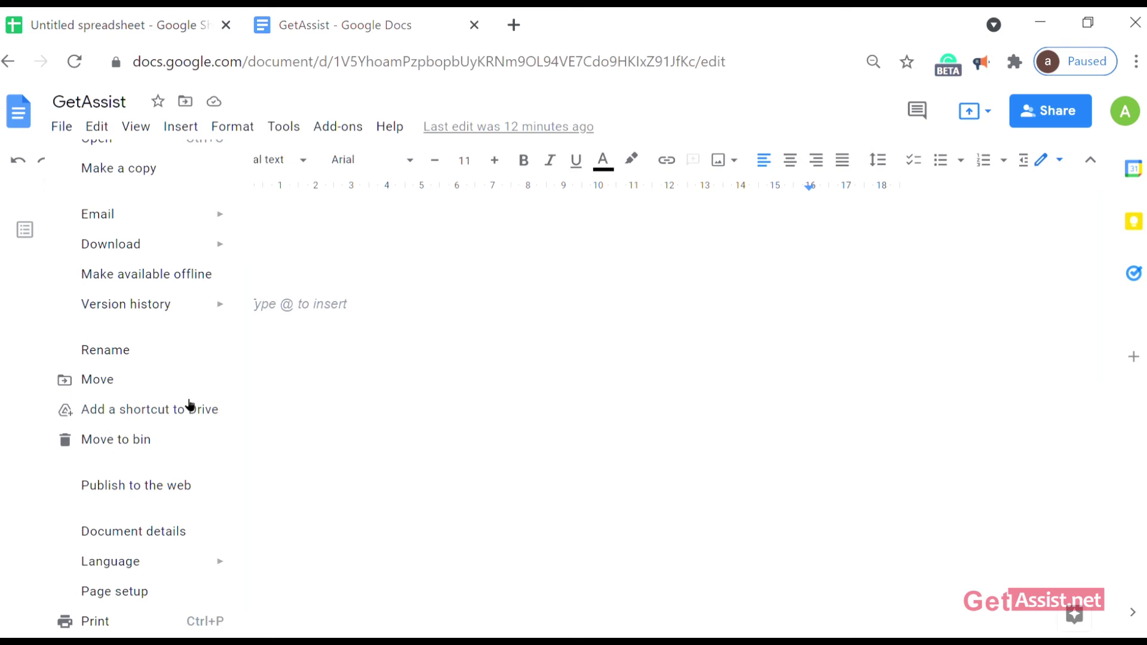
{"action": "left_click", "coordinate": [151, 487]}
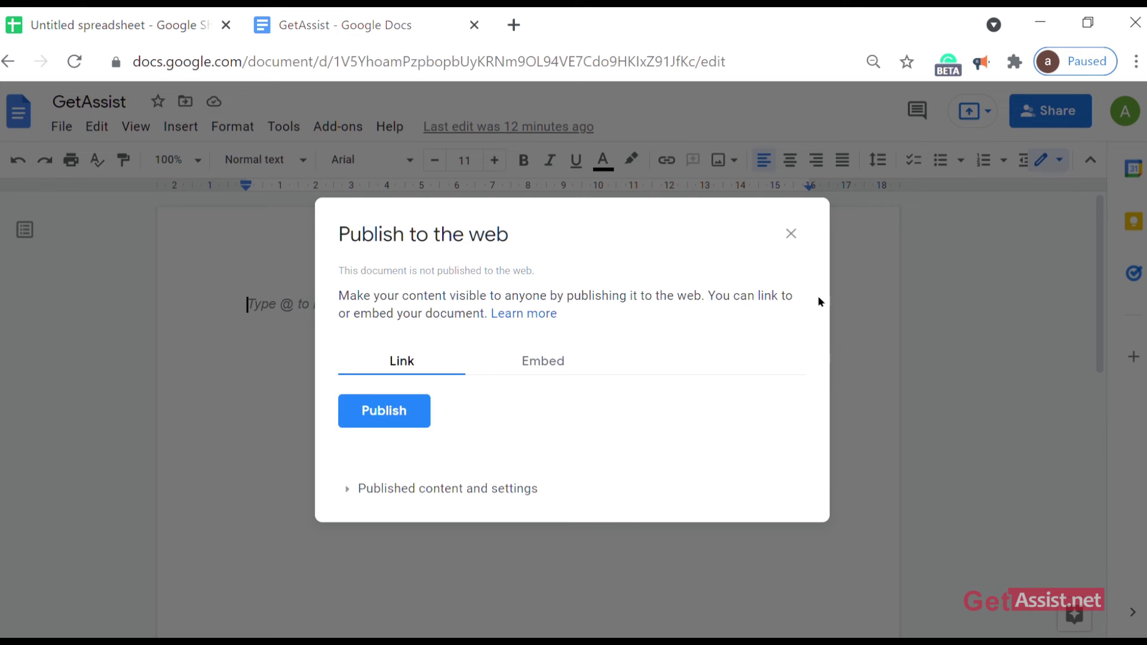
{"action": "left_click", "coordinate": [792, 234]}
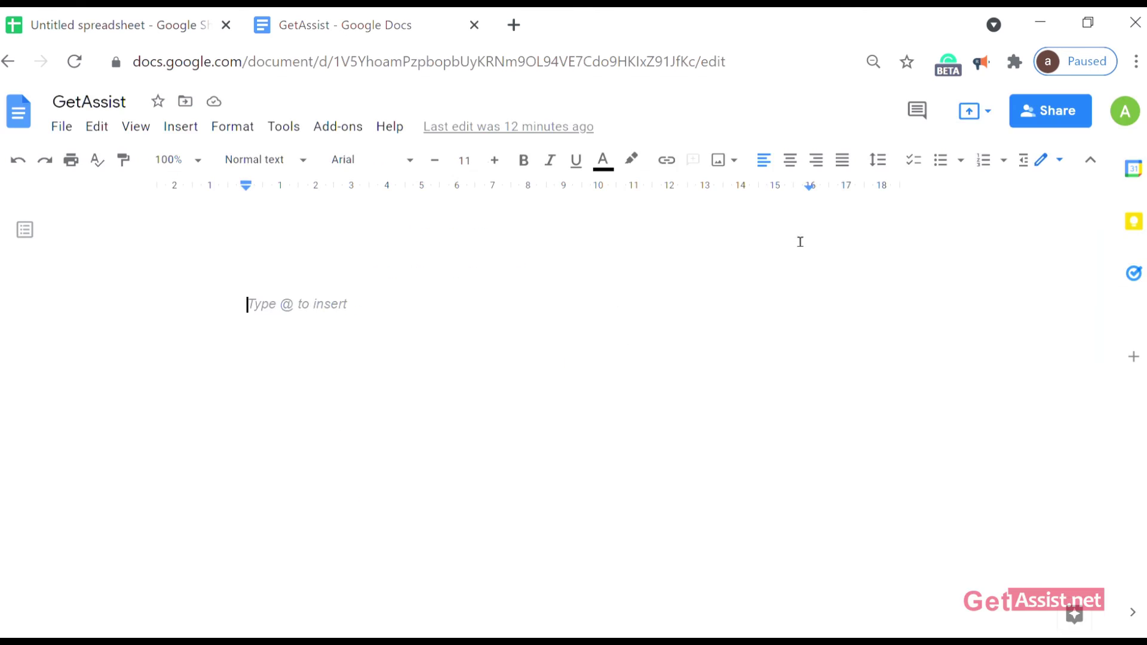
- View the document details (location, owner, dates) and close them
{"action": "left_click", "coordinate": [63, 131]}
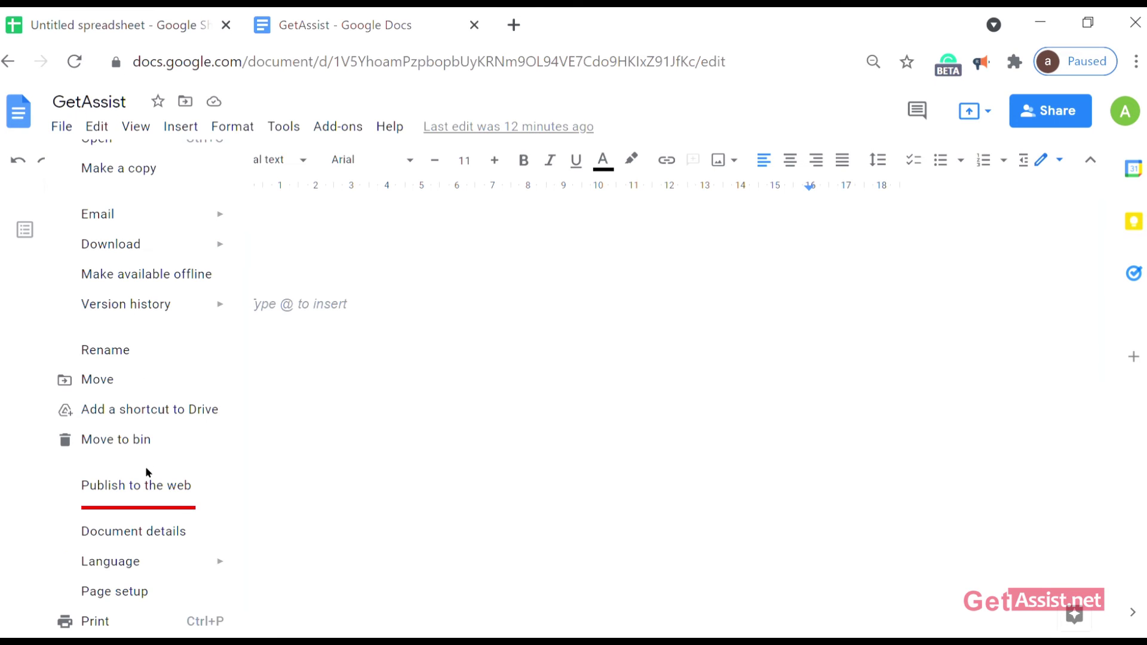
{"action": "left_click", "coordinate": [157, 534]}
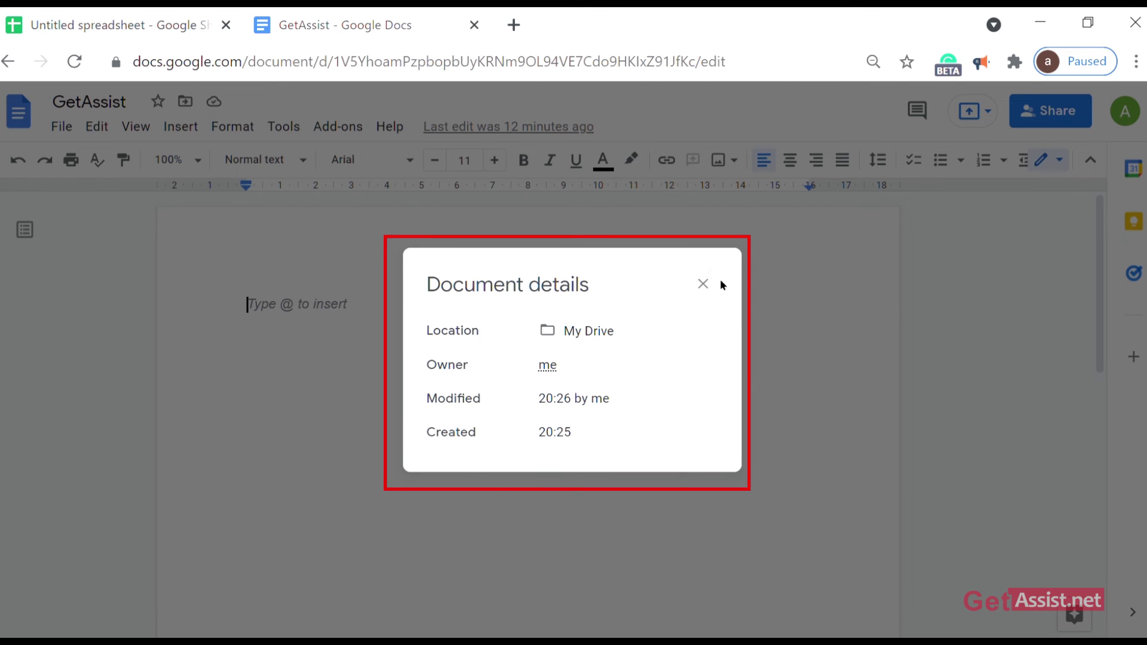
{"action": "left_click", "coordinate": [704, 286]}
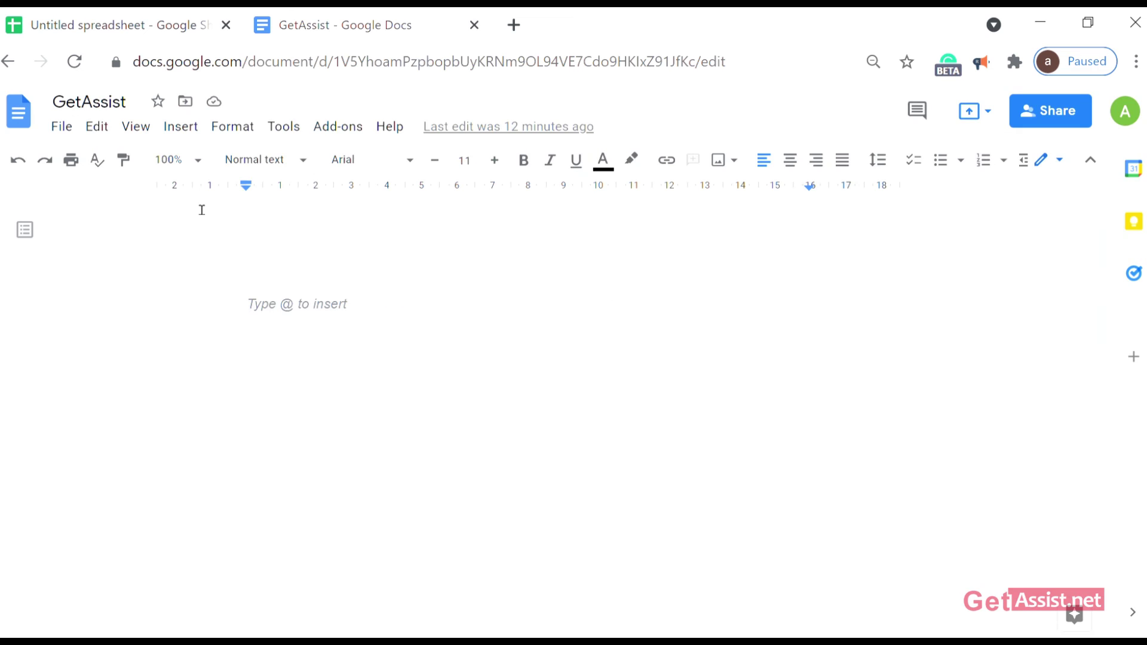
- Confirm Page setup as Portrait, A4 paper, 2.54 cm margins
{"action": "left_click", "coordinate": [76, 136]}
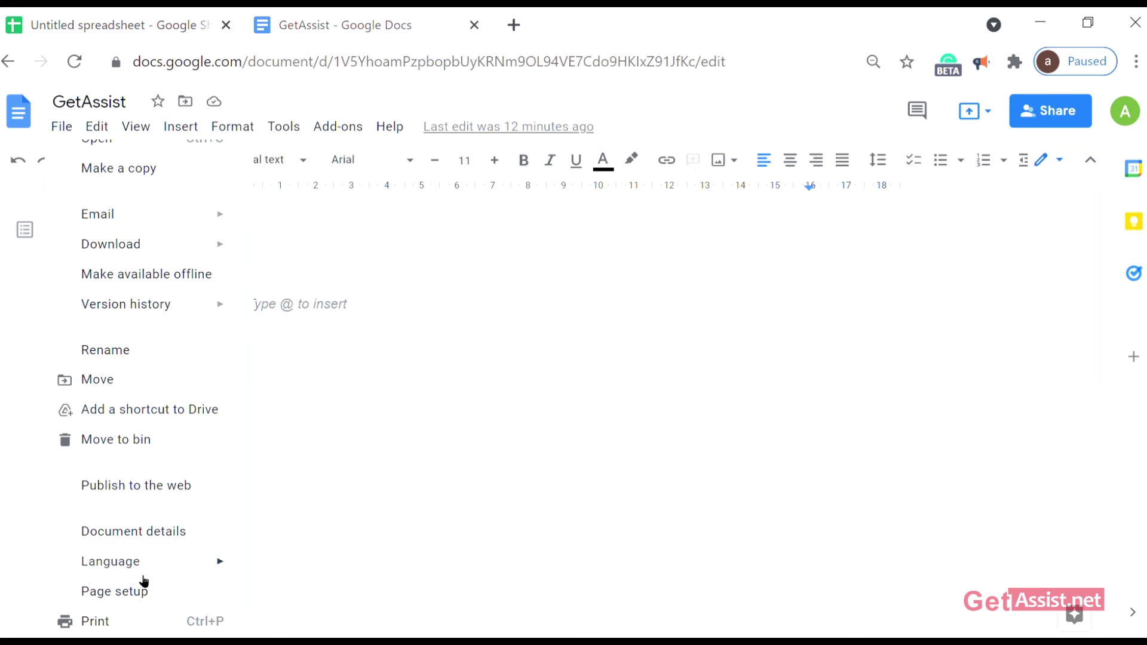
{"action": "mouse_move", "coordinate": [151, 567]}
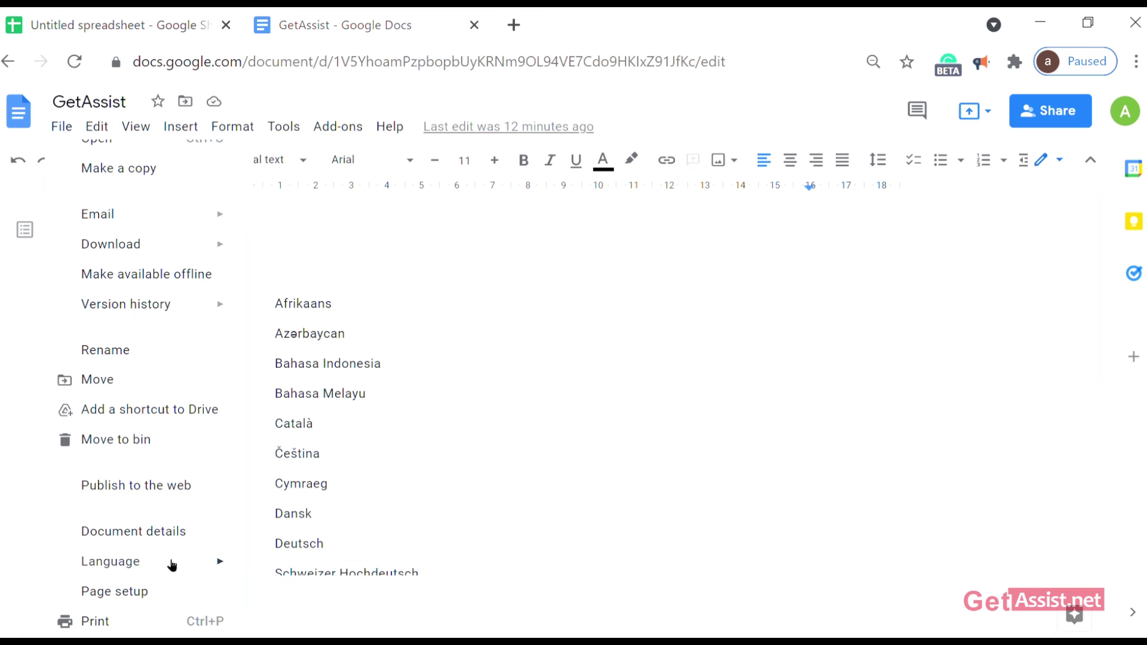
{"action": "left_click", "coordinate": [165, 598]}
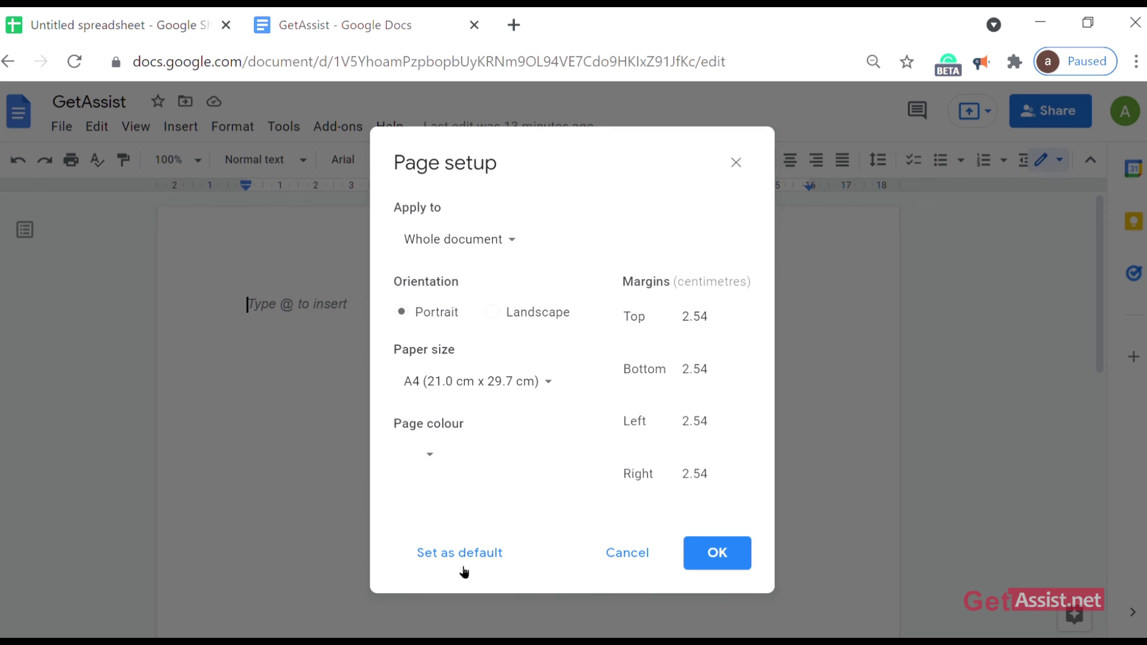
{"action": "left_click", "coordinate": [717, 551]}
{"action": "left_click", "coordinate": [77, 124]}
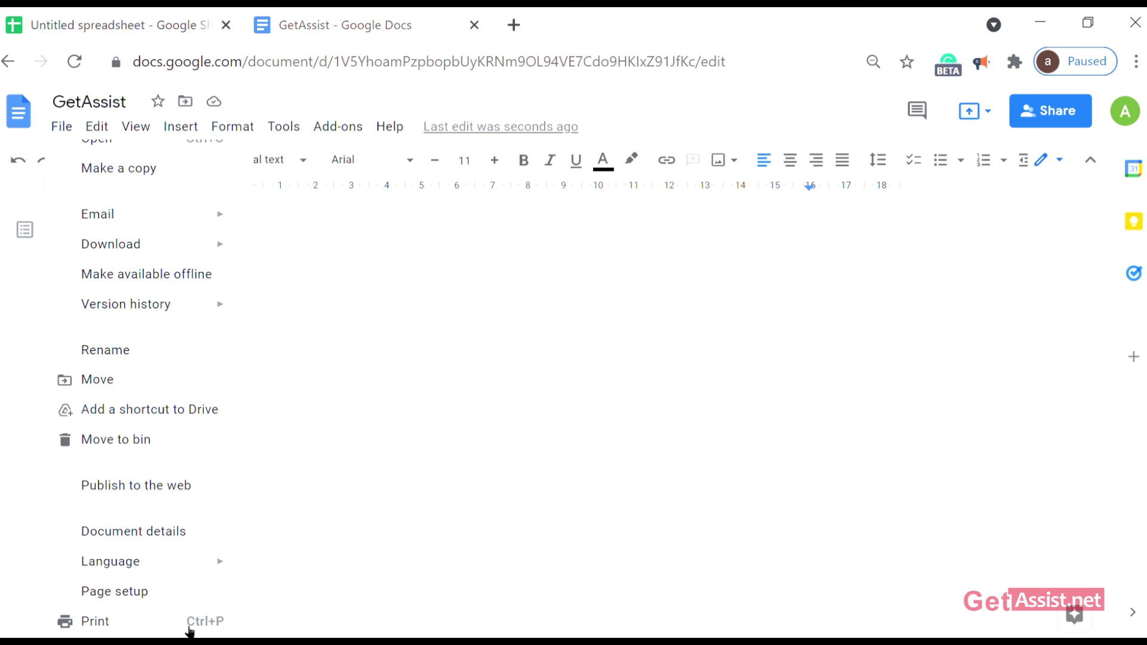
{"action": "left_click", "coordinate": [152, 625]}
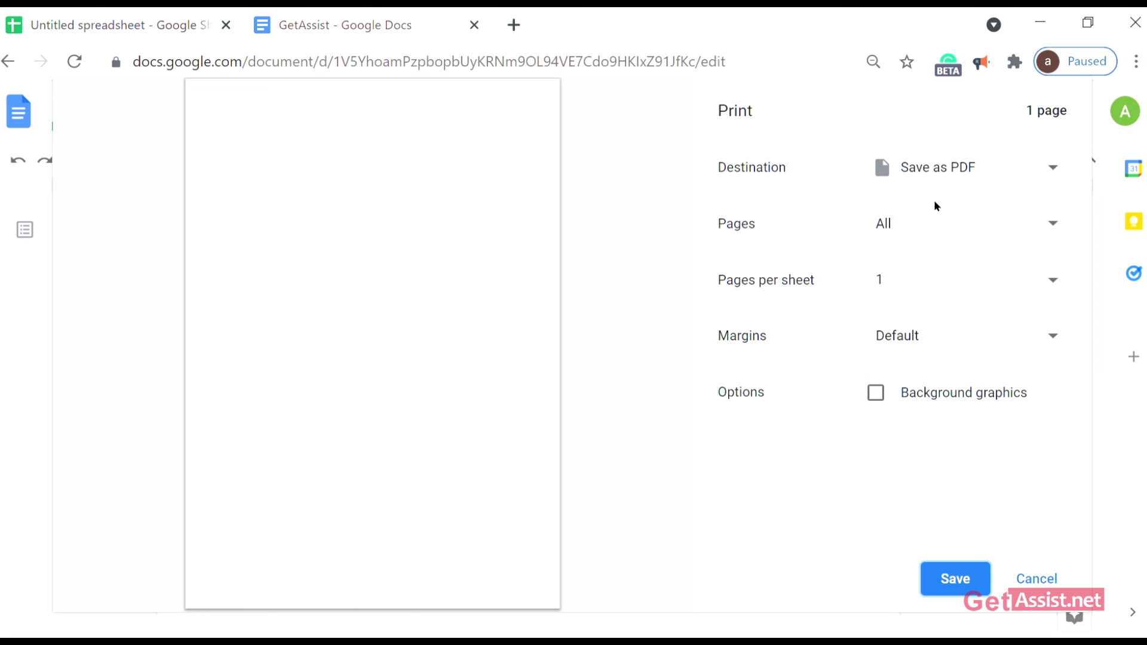
{"action": "left_click", "coordinate": [944, 176]}
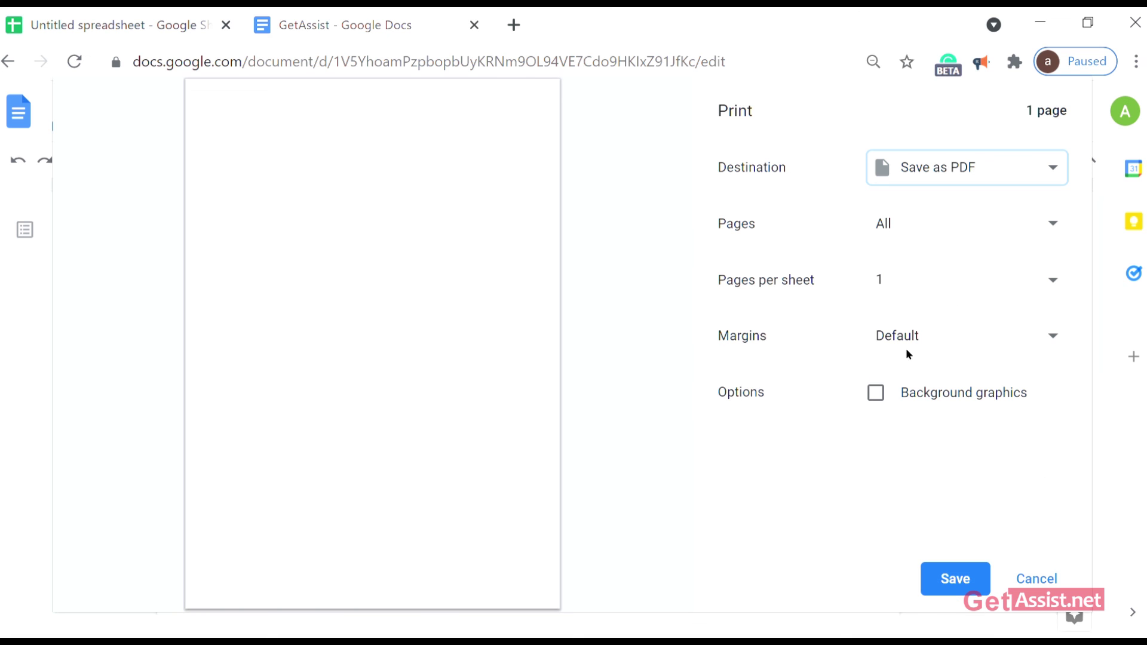
{"action": "left_click", "coordinate": [1029, 579]}
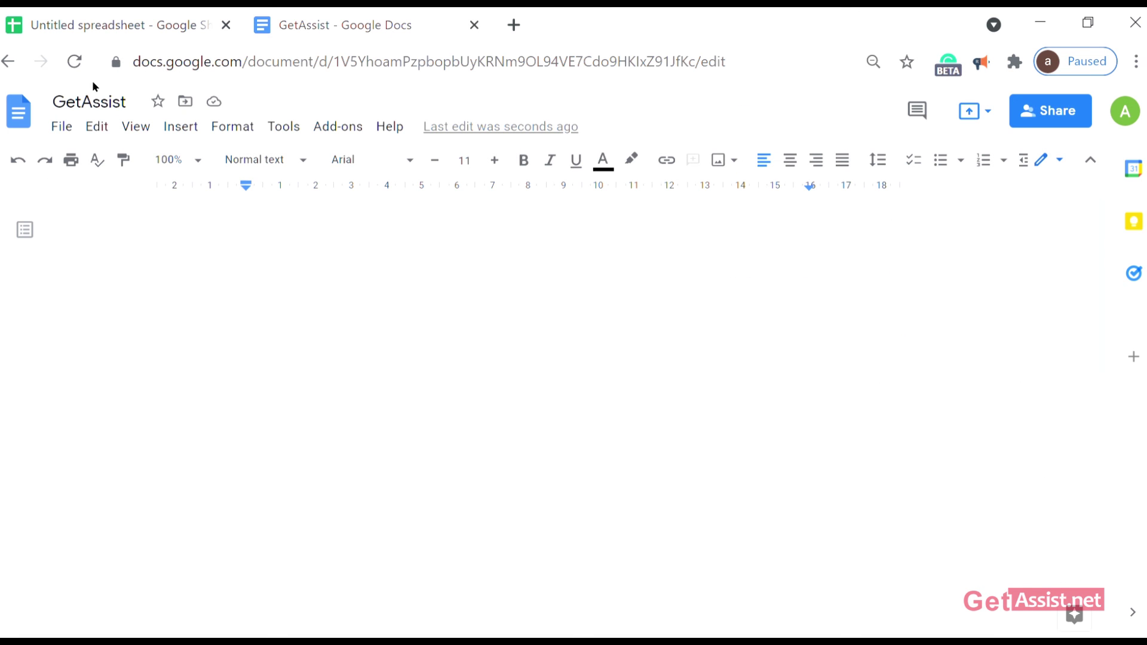
{"action": "left_click", "coordinate": [63, 127]}
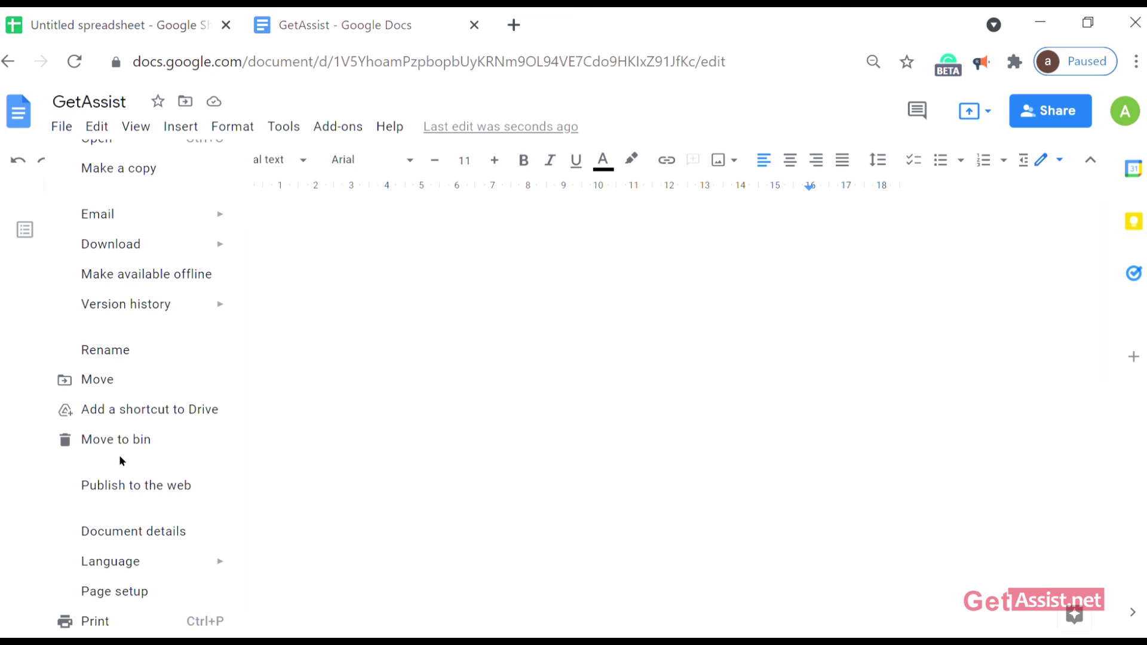